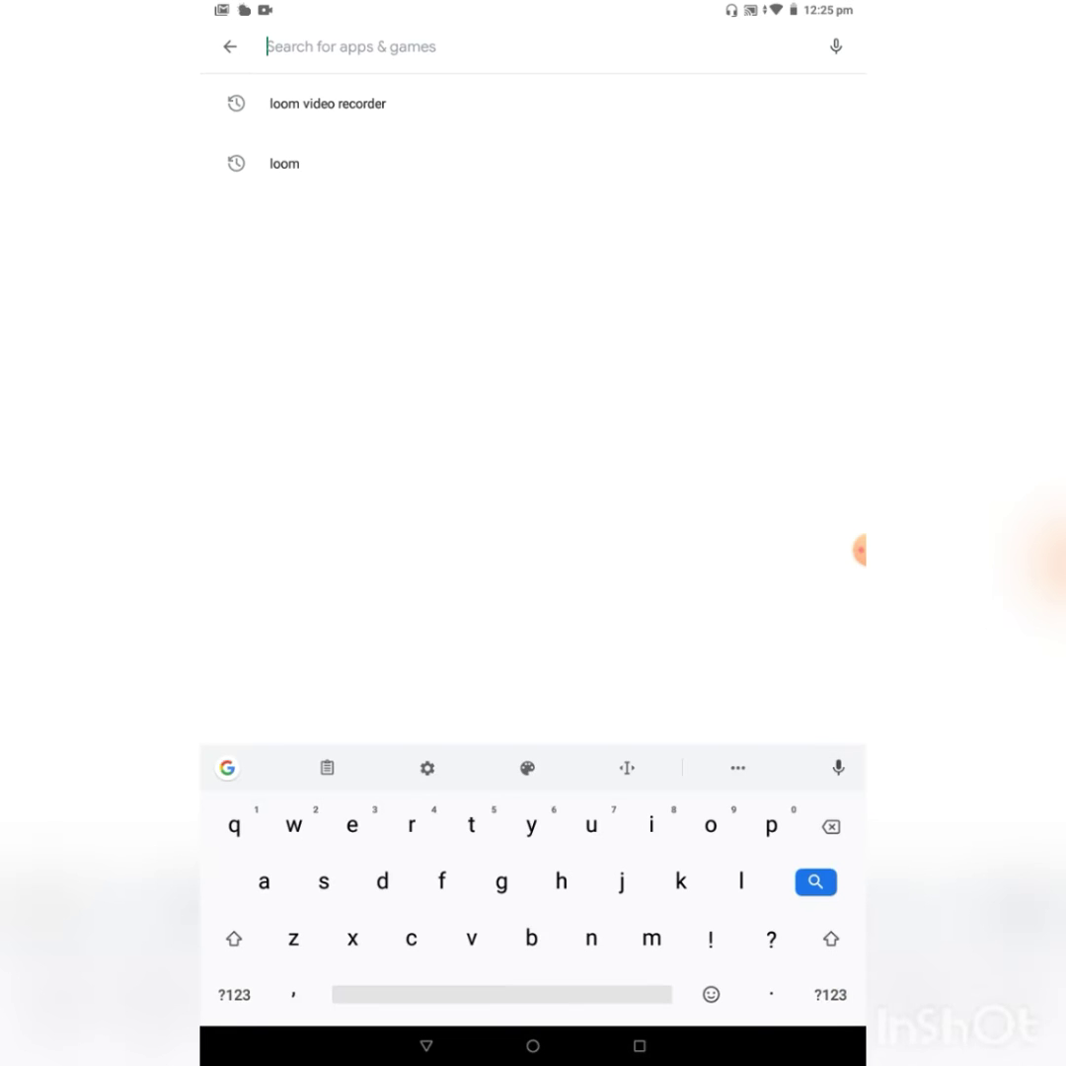
Search the Play Store for 'gymmaster' and install GymMaster Member Portal
text(gym)
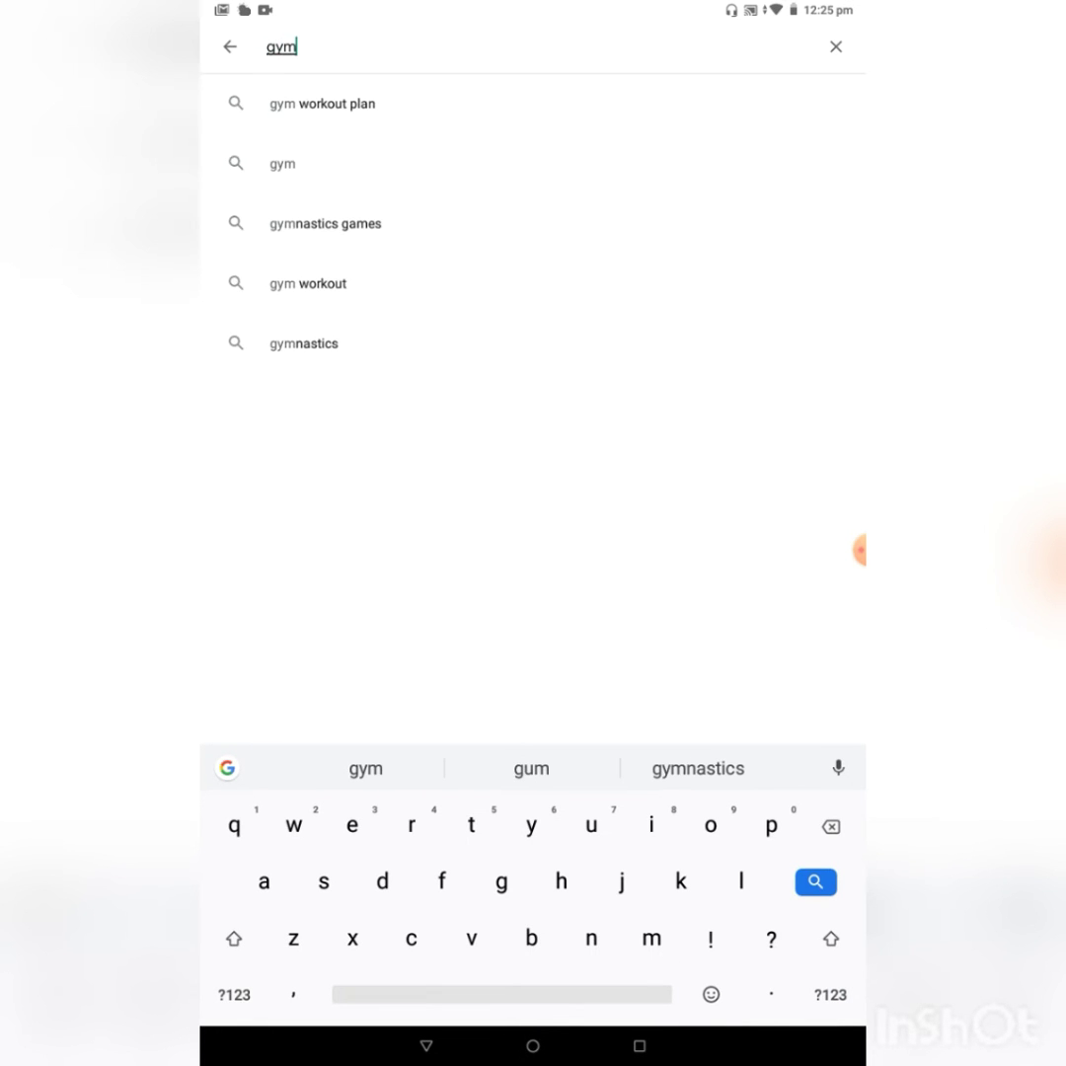
text(ma)
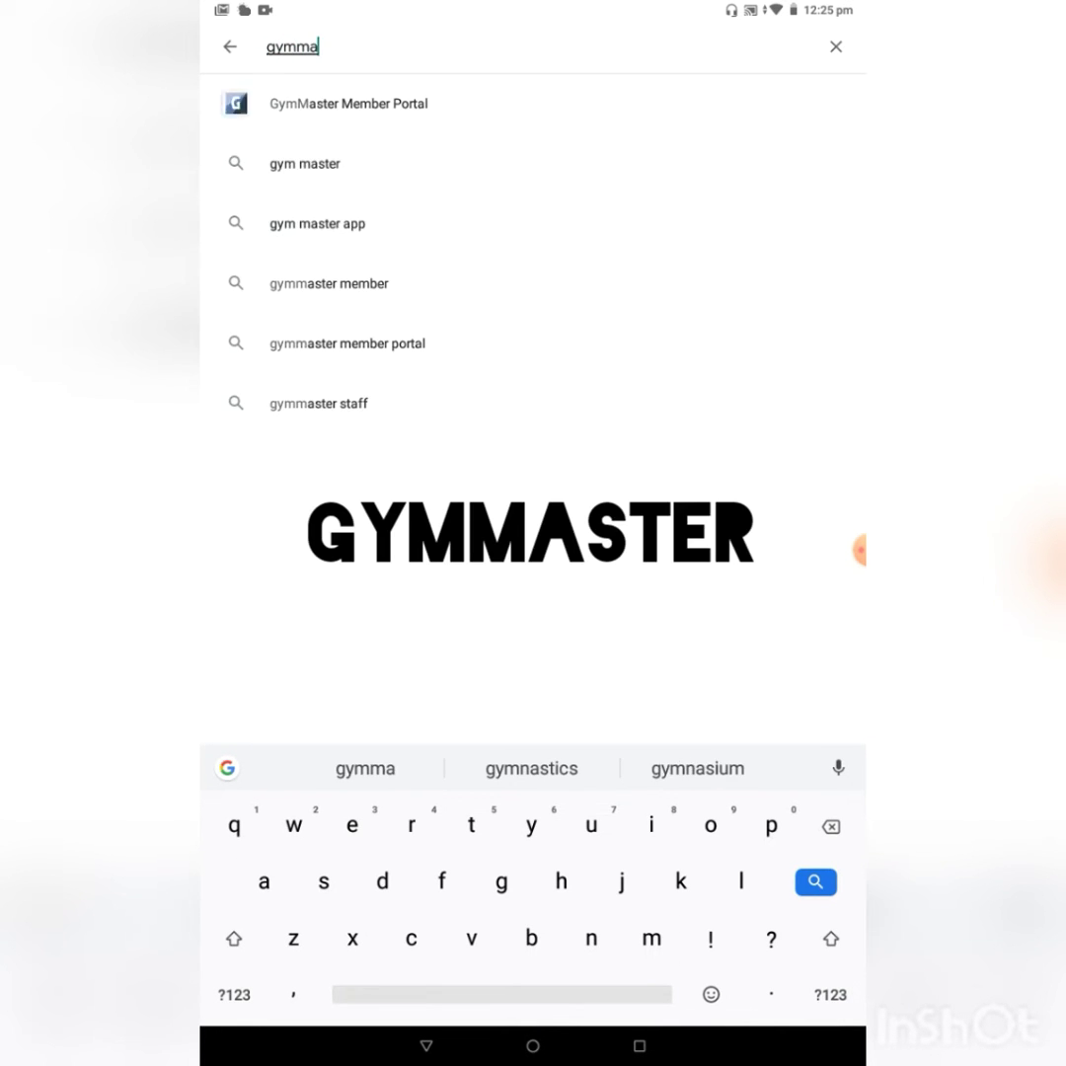
text(ster)
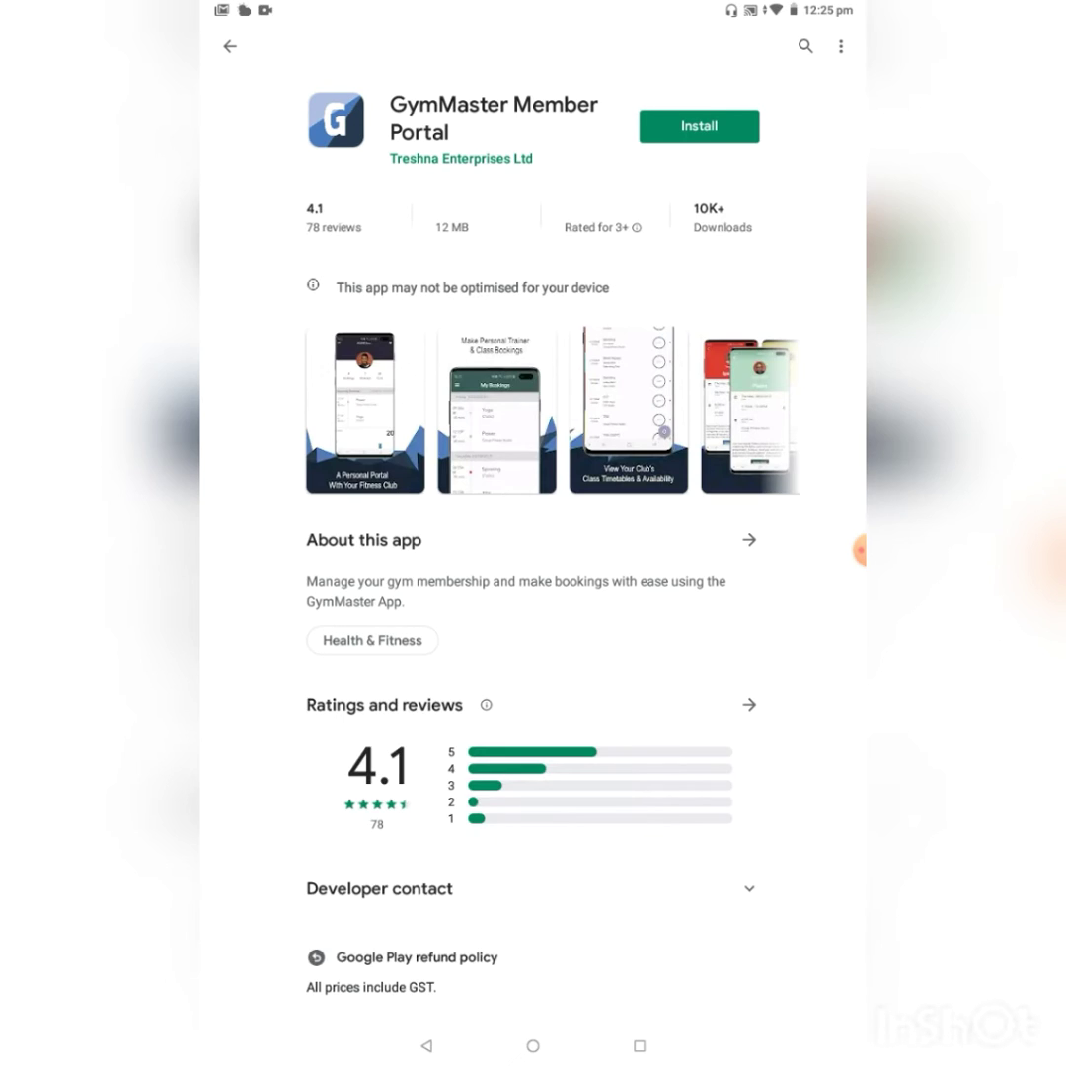
click(699, 125)
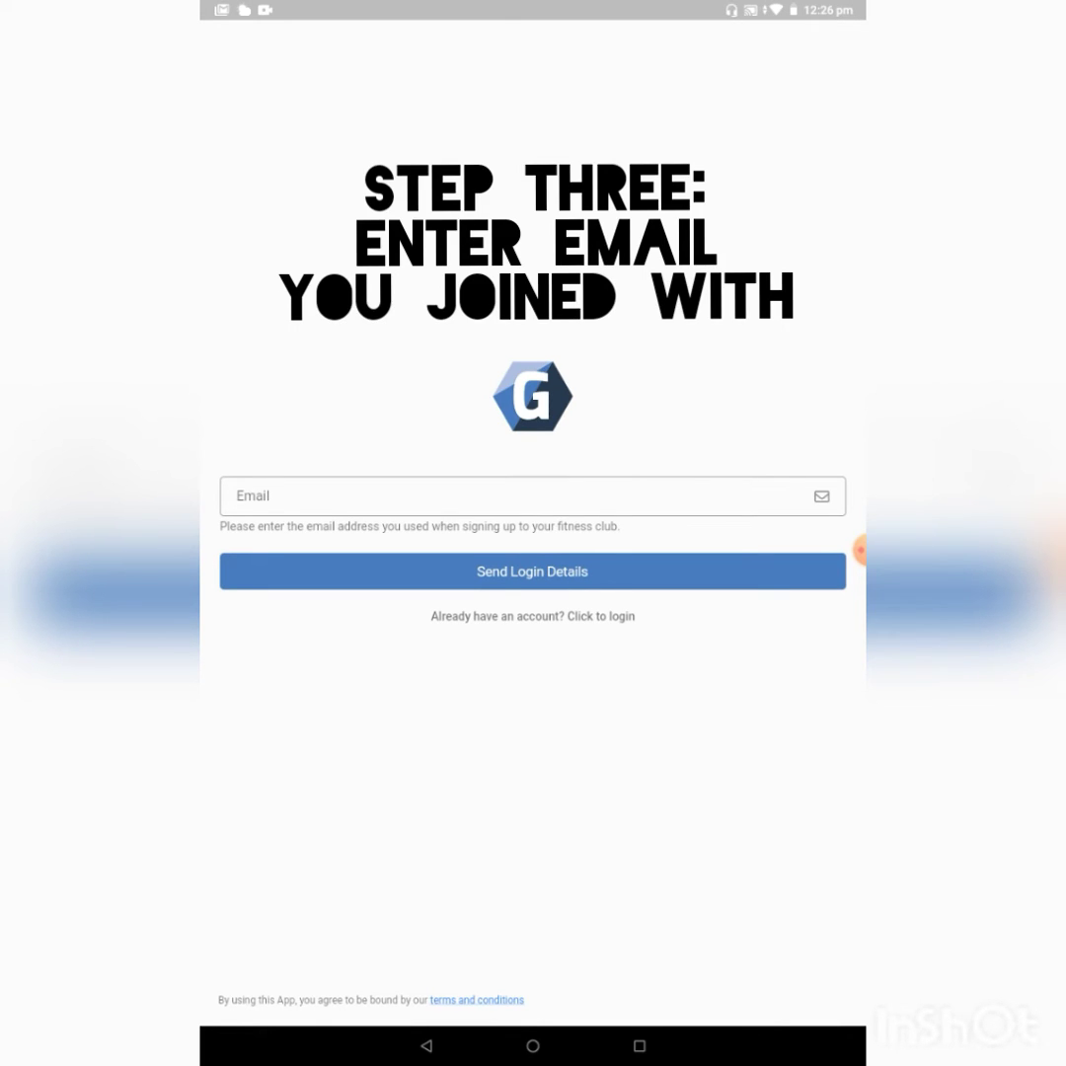
Enter the sign-up email by typing 'gemma' and accepting the suggested full address
click(532, 495)
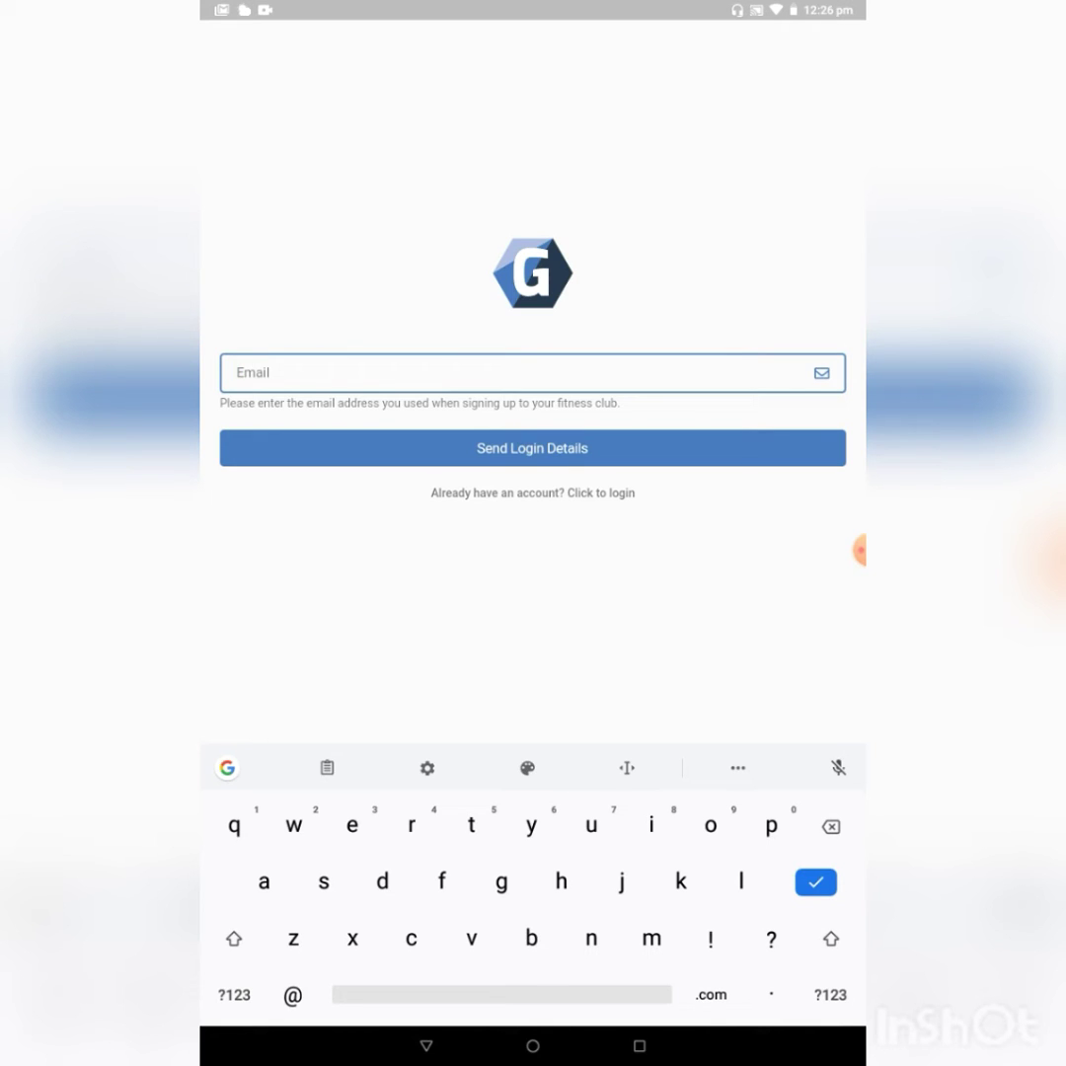
text(ge)
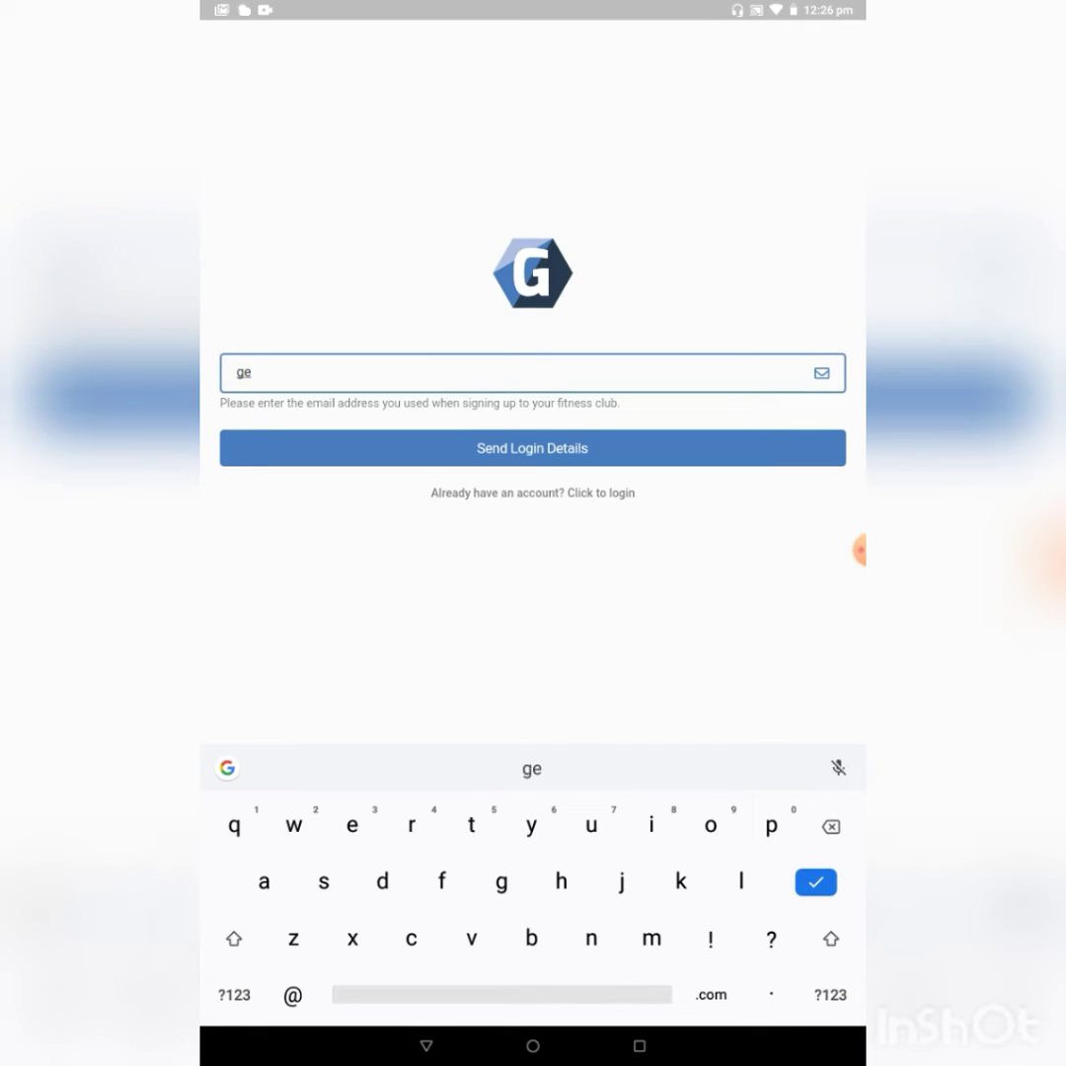
text(mma)
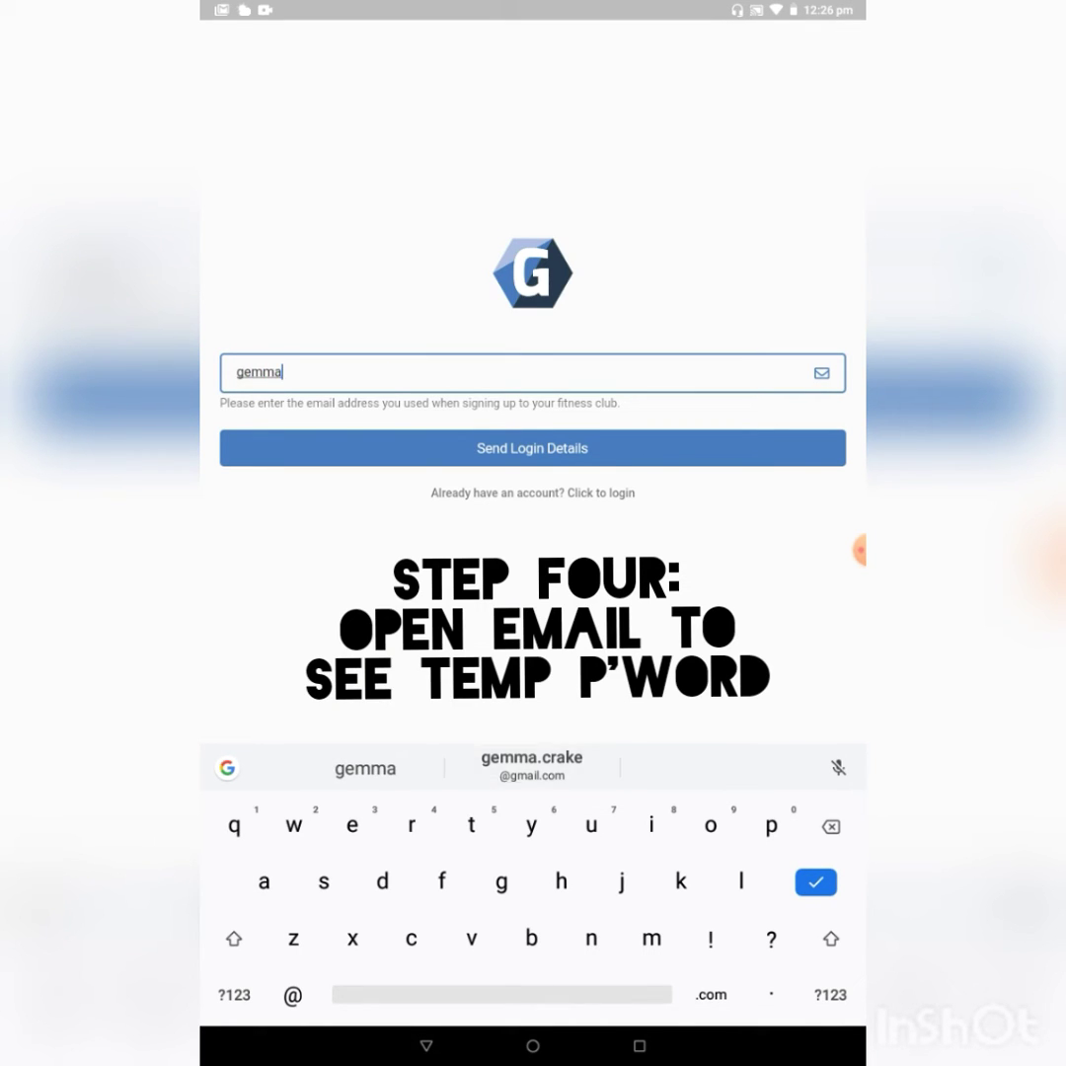
click(531, 765)
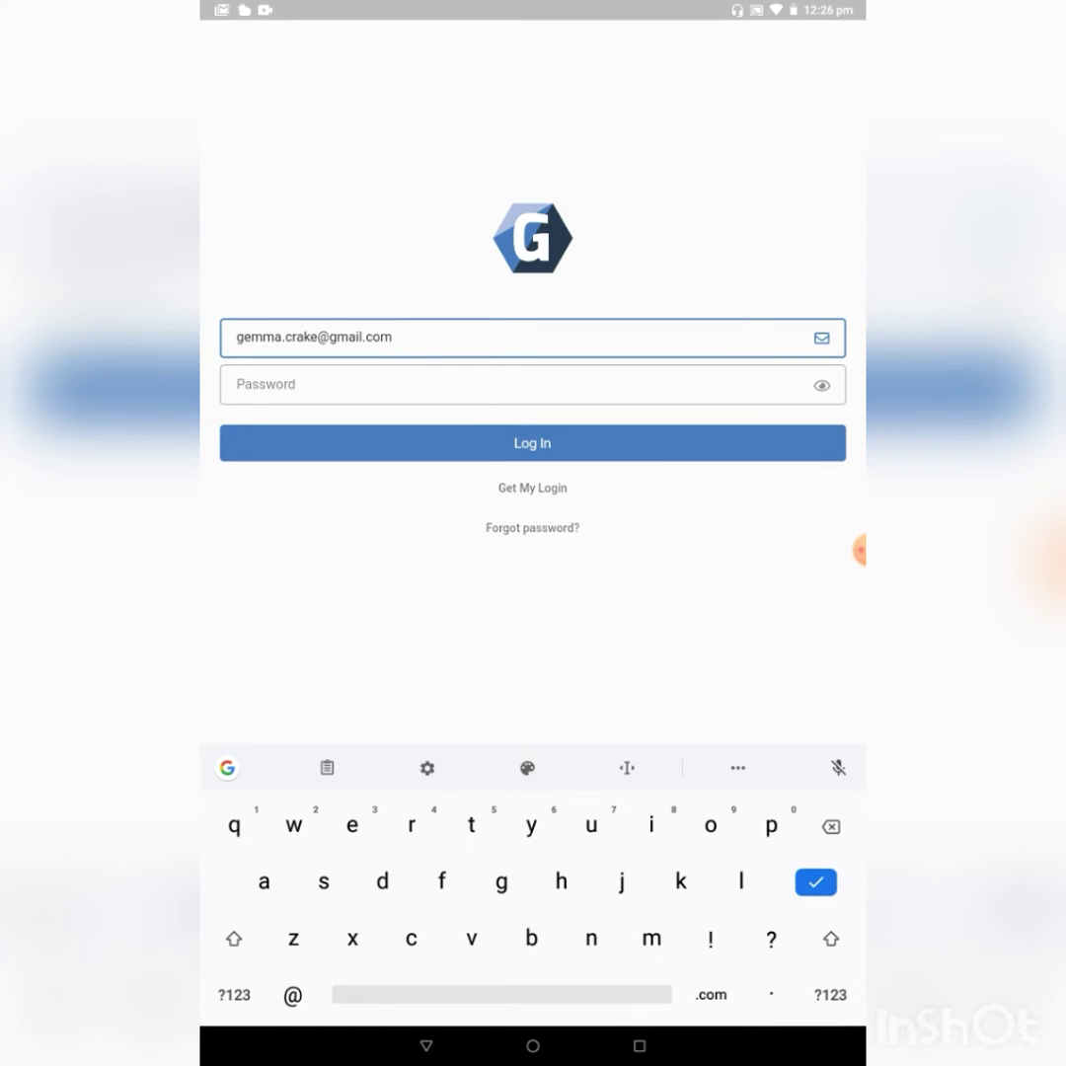
Enter the password, submit the login, and choose the Surfit Lennox Head gym
key(Tab)
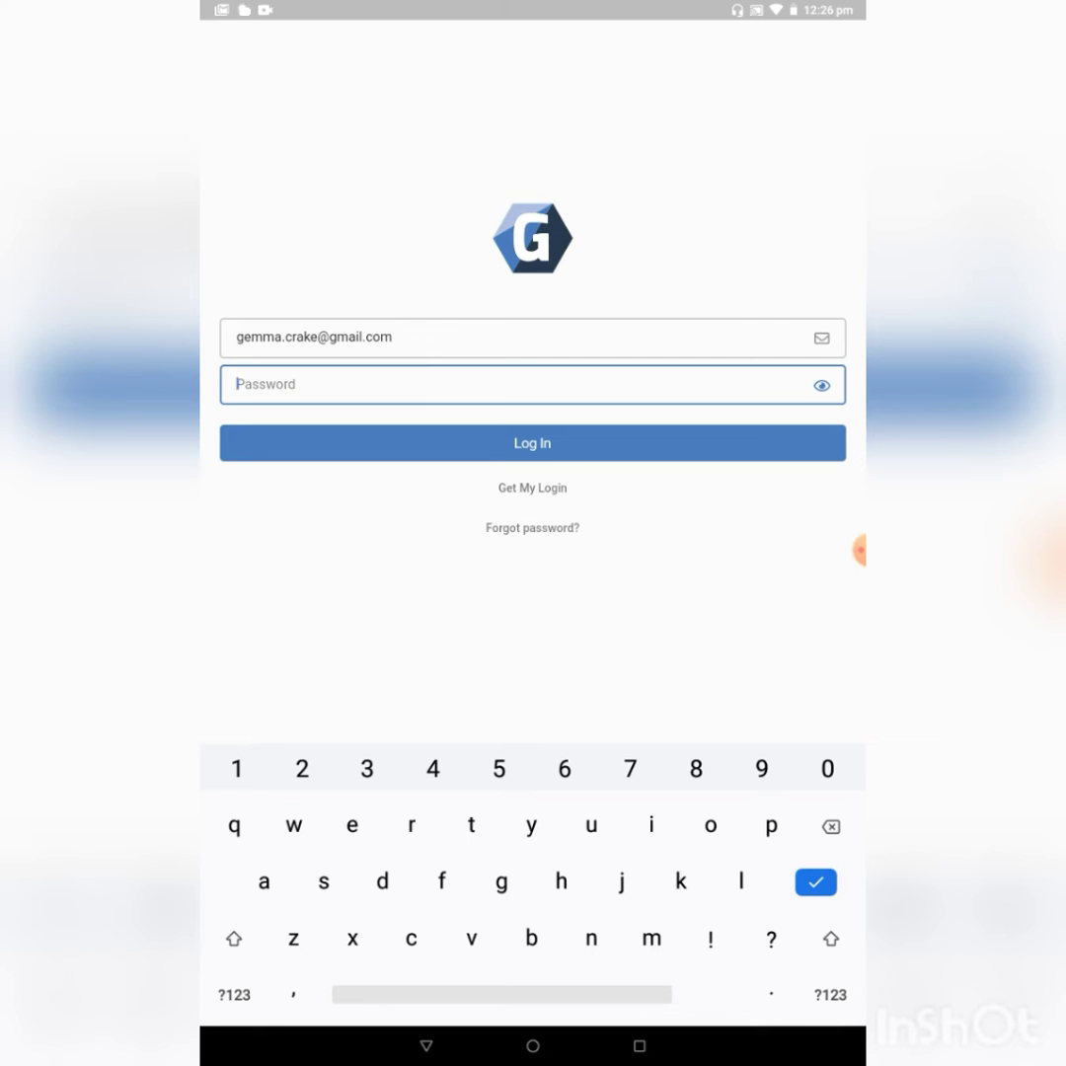
text(password)
key(Return)
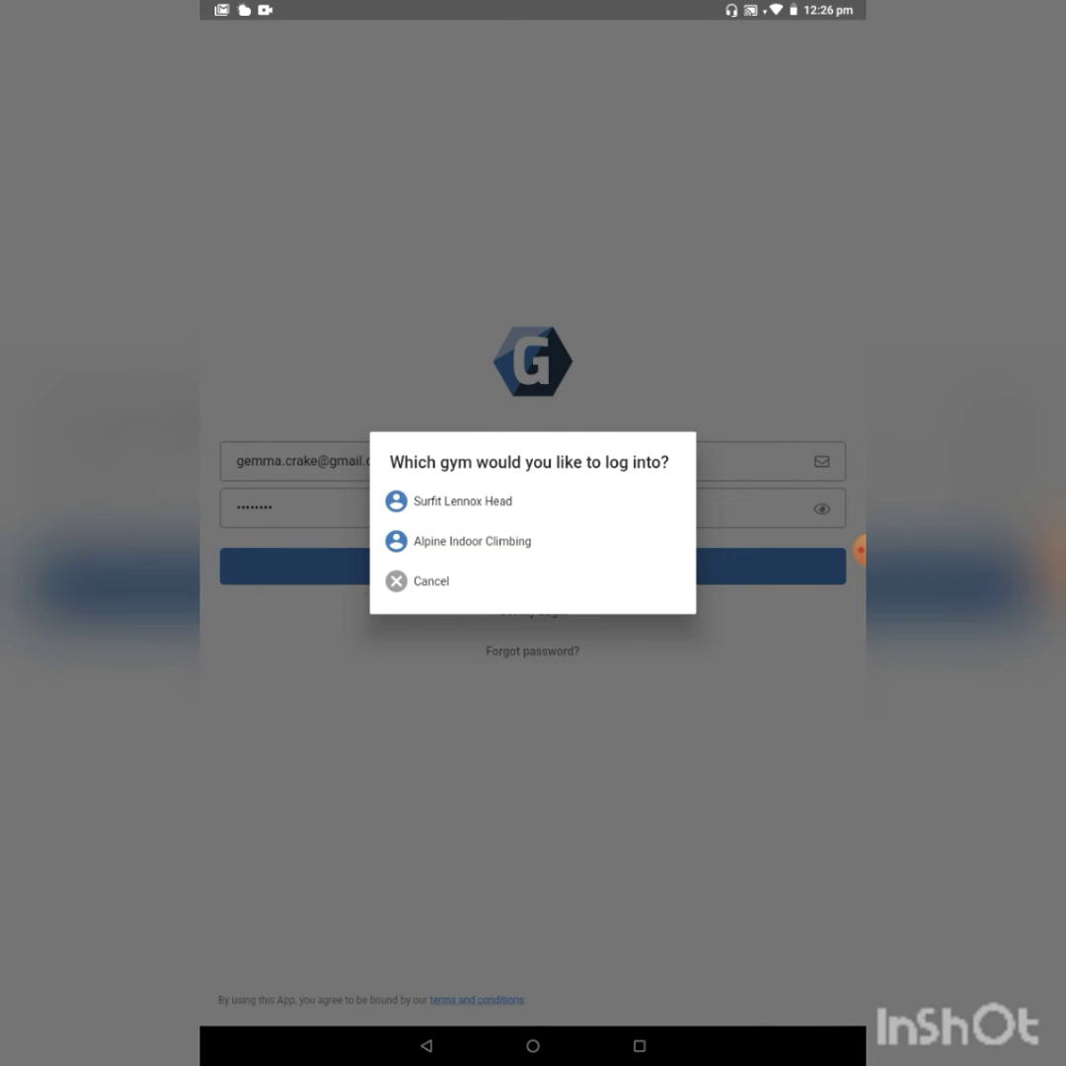
click(500, 503)
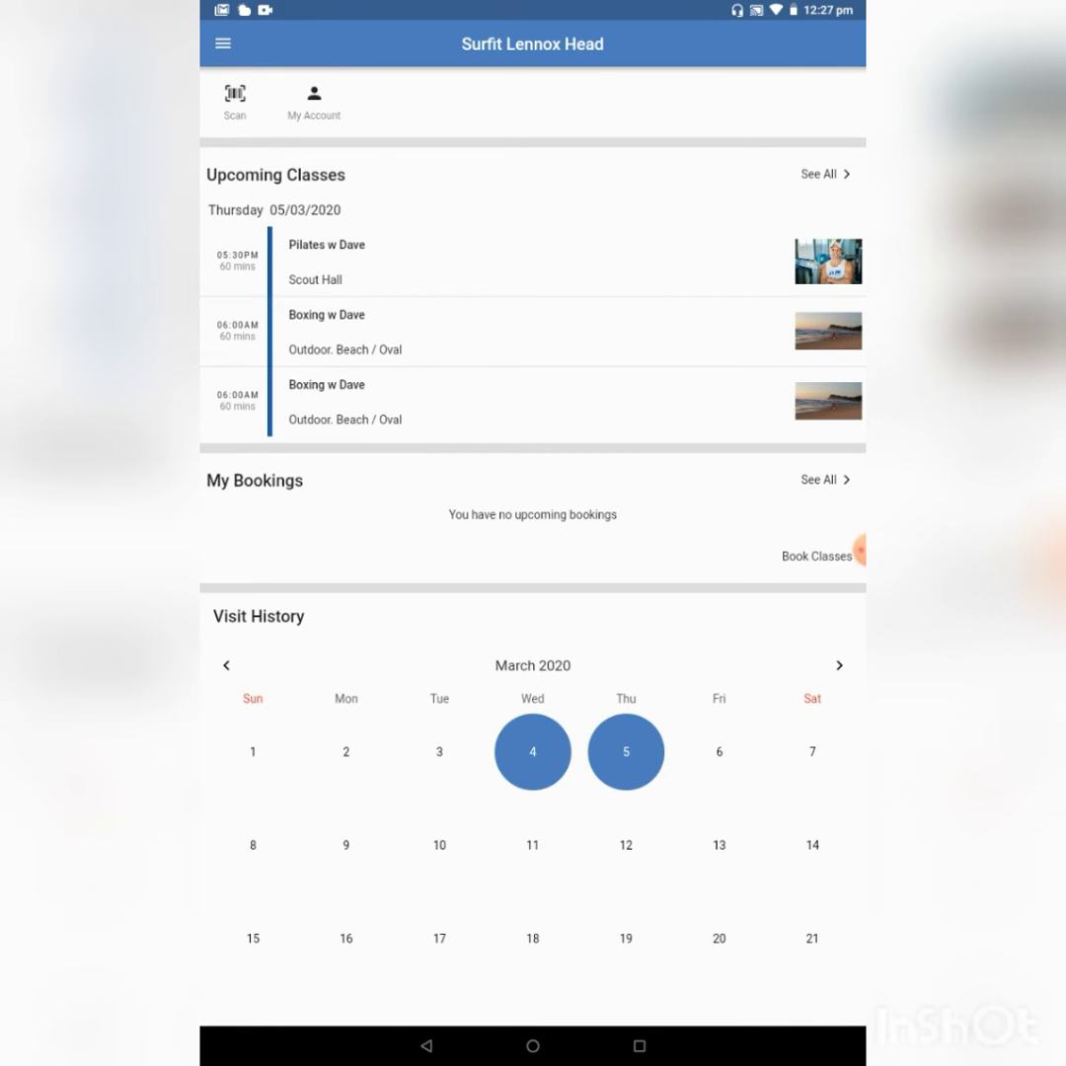
Book Thursday's 5:30 PM Pilates w Dave class in Scout Hall and view My Bookings
click(534, 261)
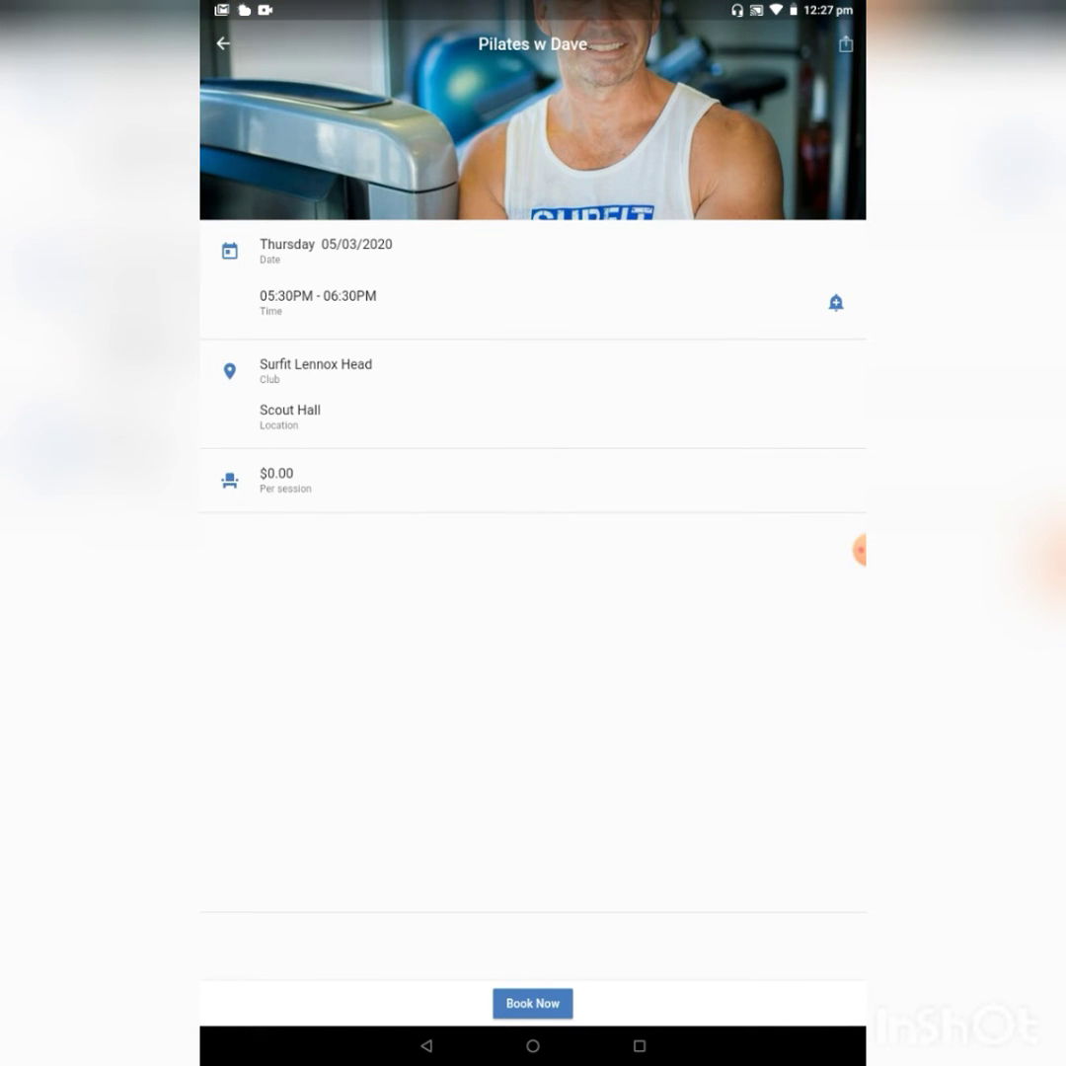
click(533, 1003)
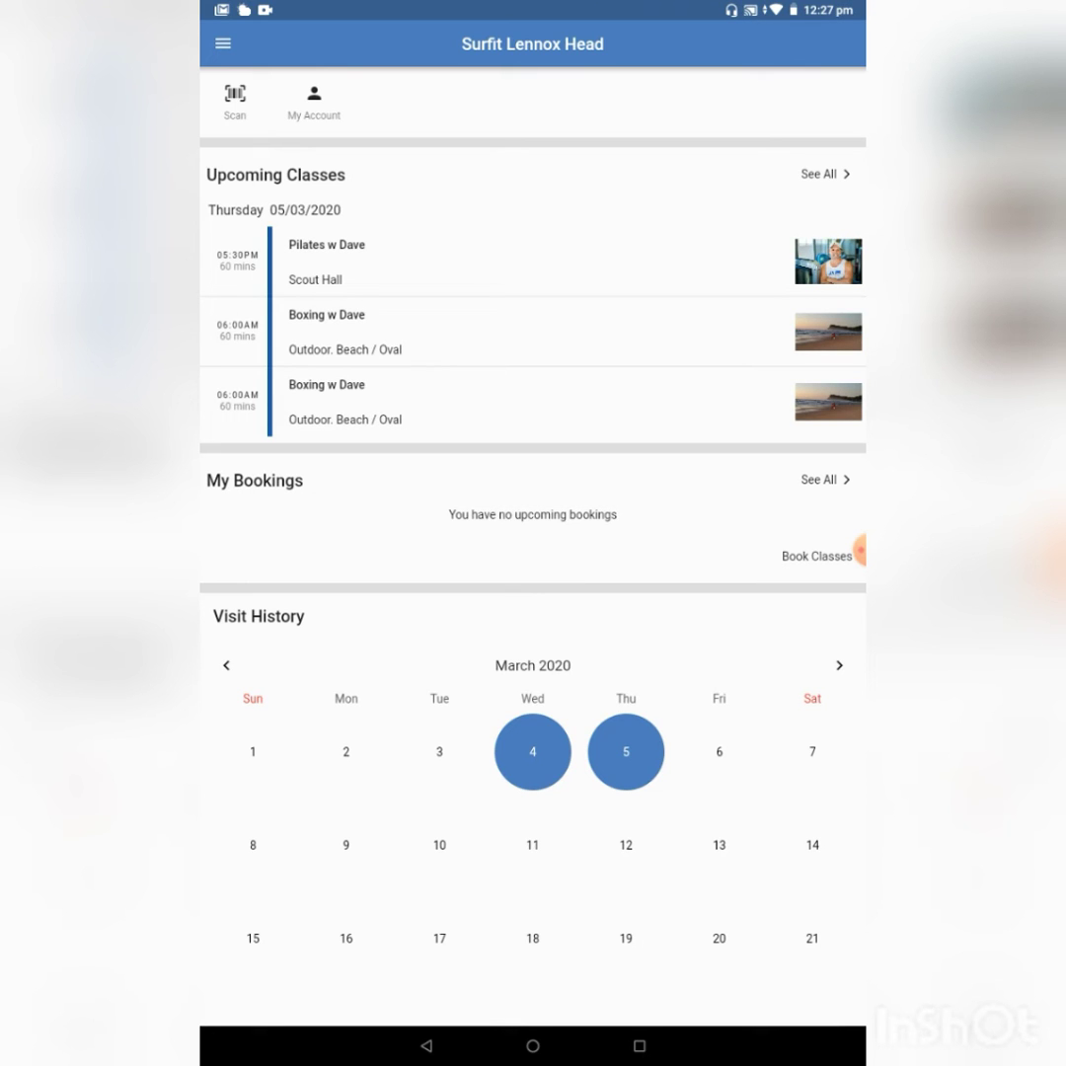
scroll(533, 533, down, 2)
scroll(533, 533, up, 1)
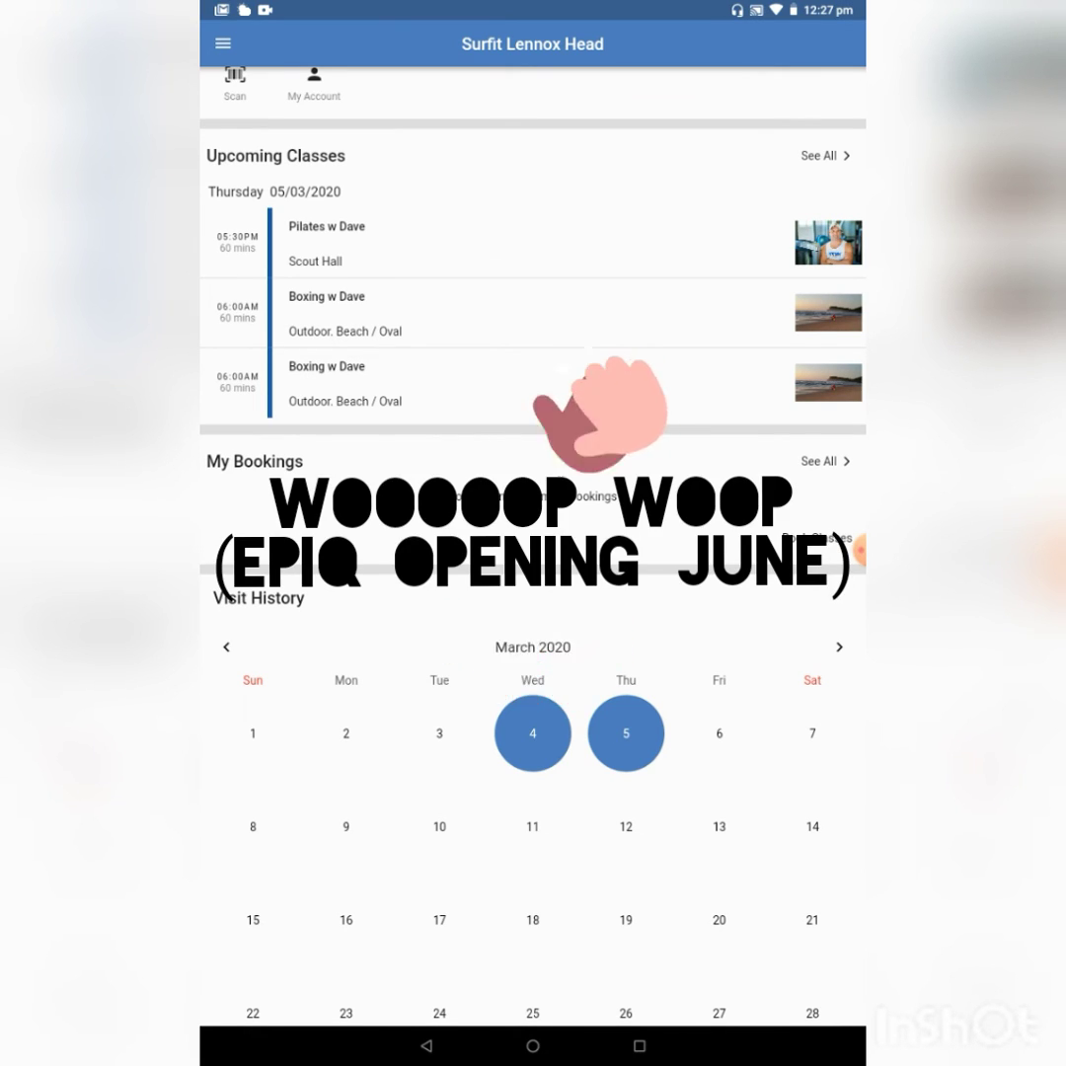
scroll(533, 543, down, 2)
scroll(861, 551, up, 2)
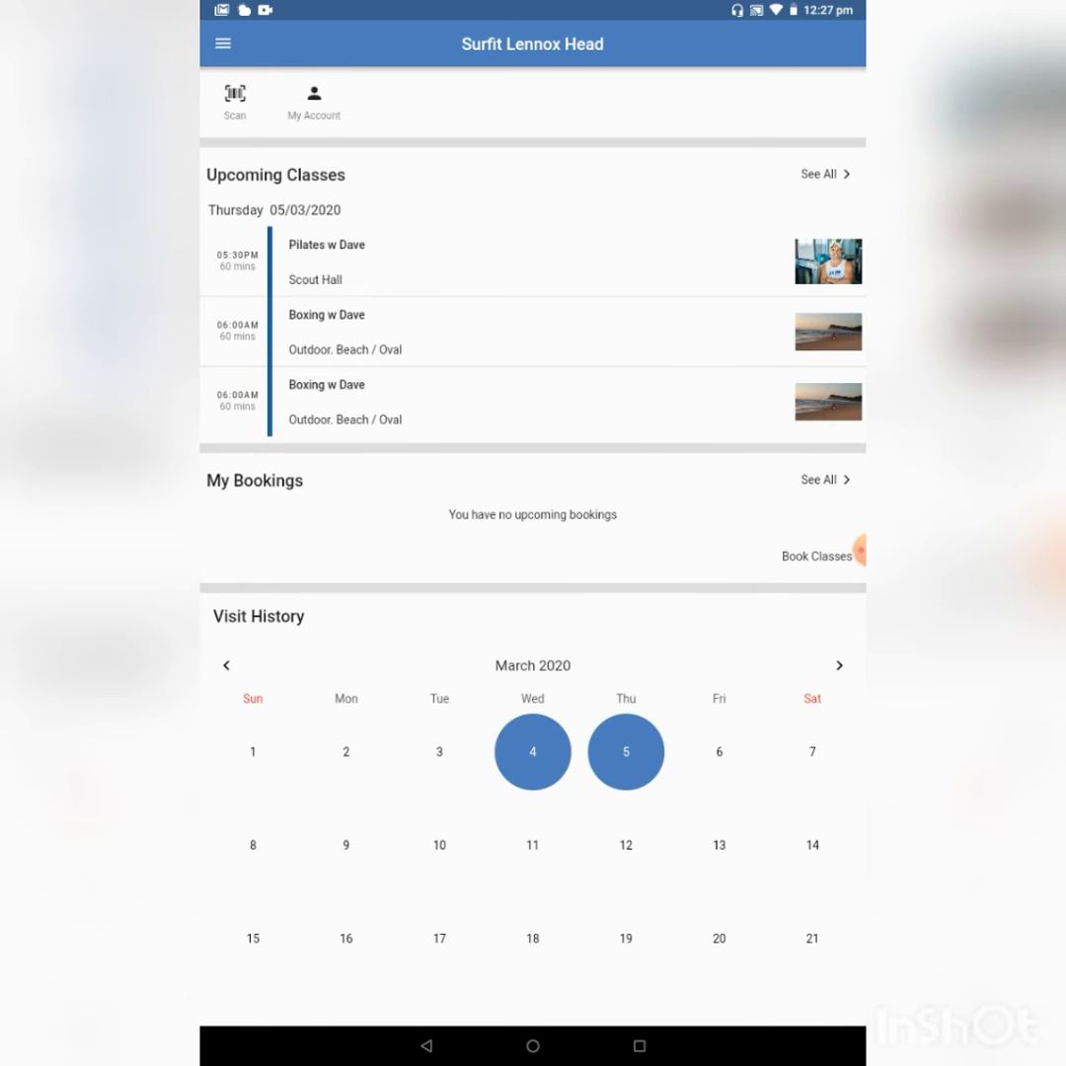
click(822, 479)
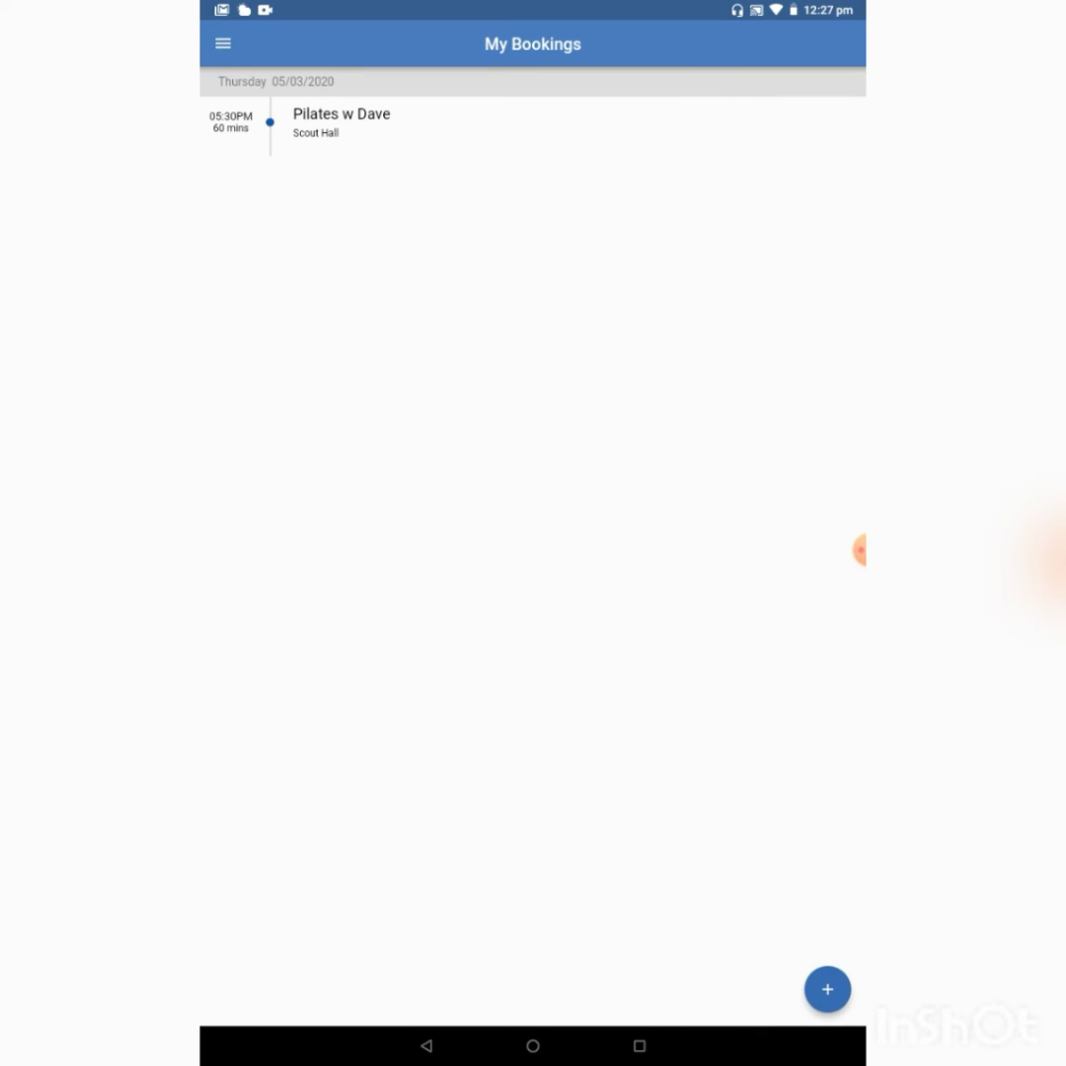
View the weekly class timetable under Schedule, then bring the navigation menu back up
click(223, 44)
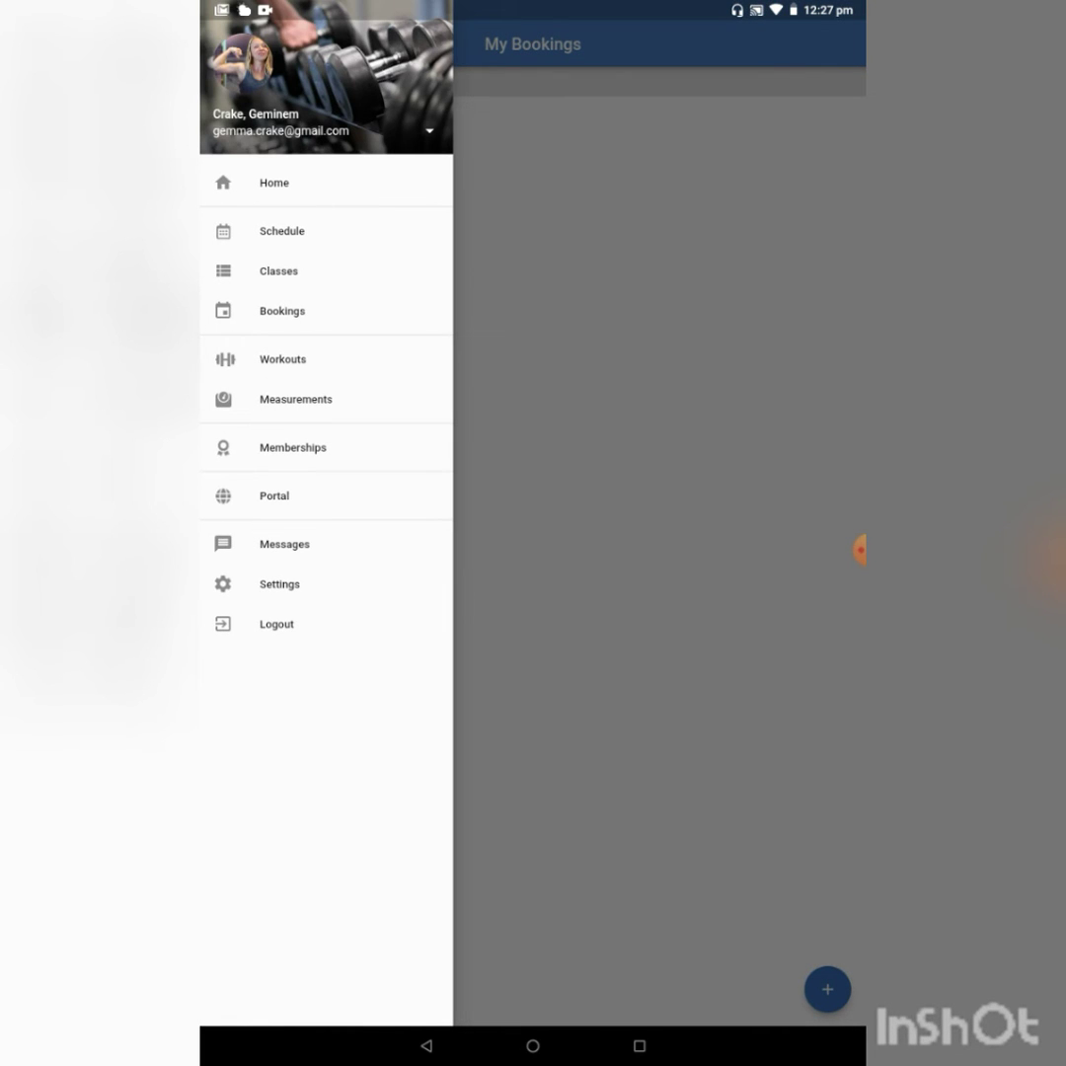
click(281, 231)
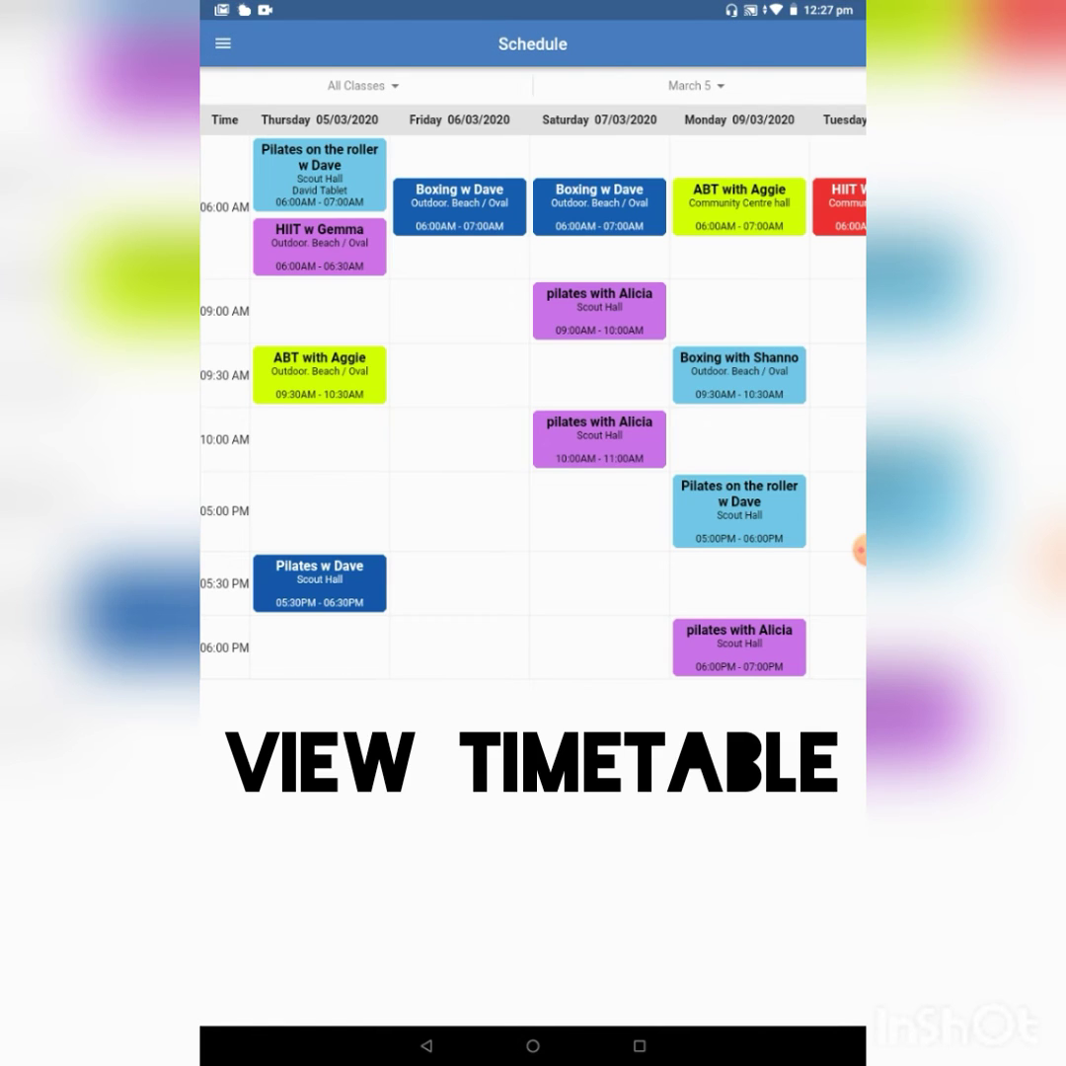
click(223, 43)
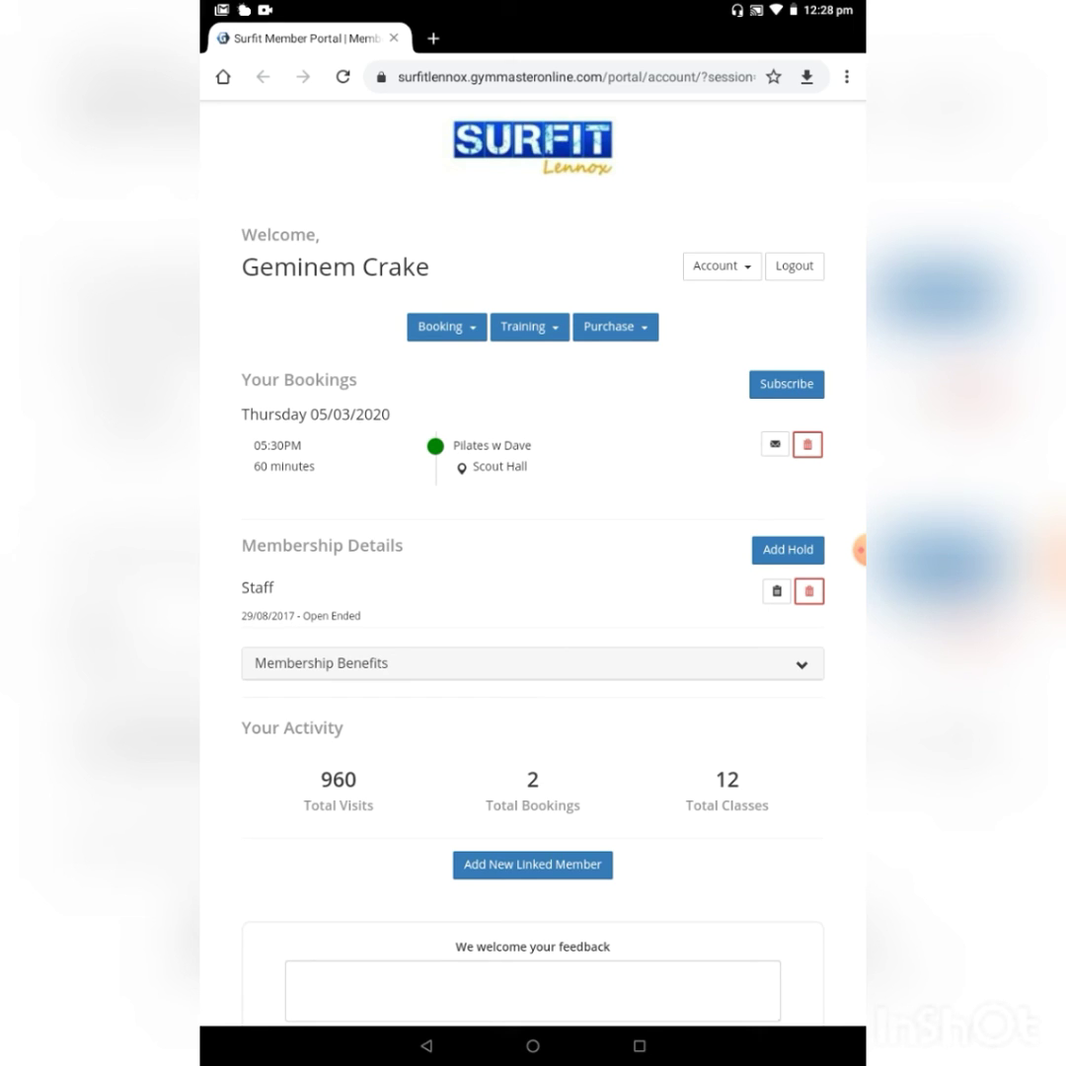
scroll(533, 593, down, 2)
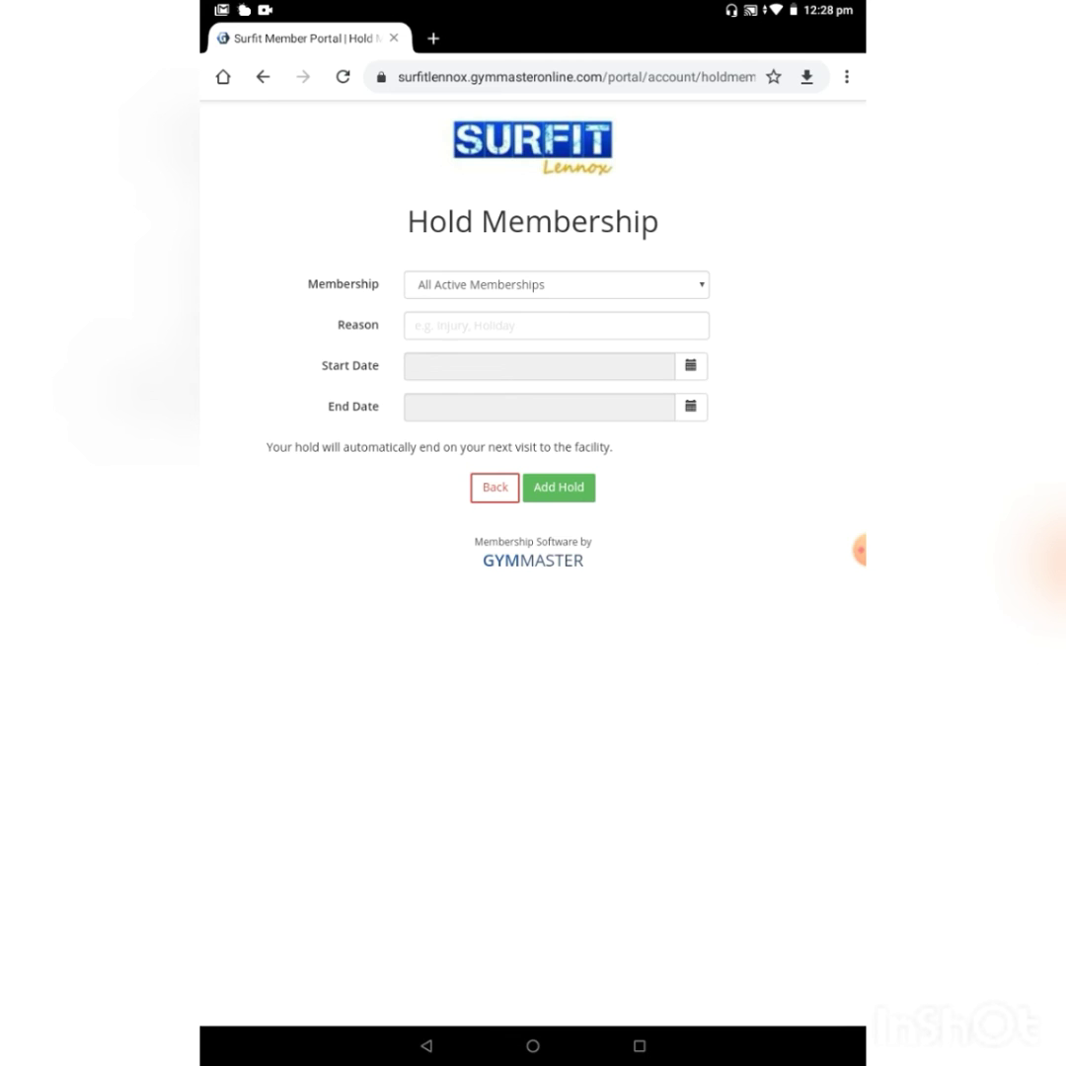
click(556, 324)
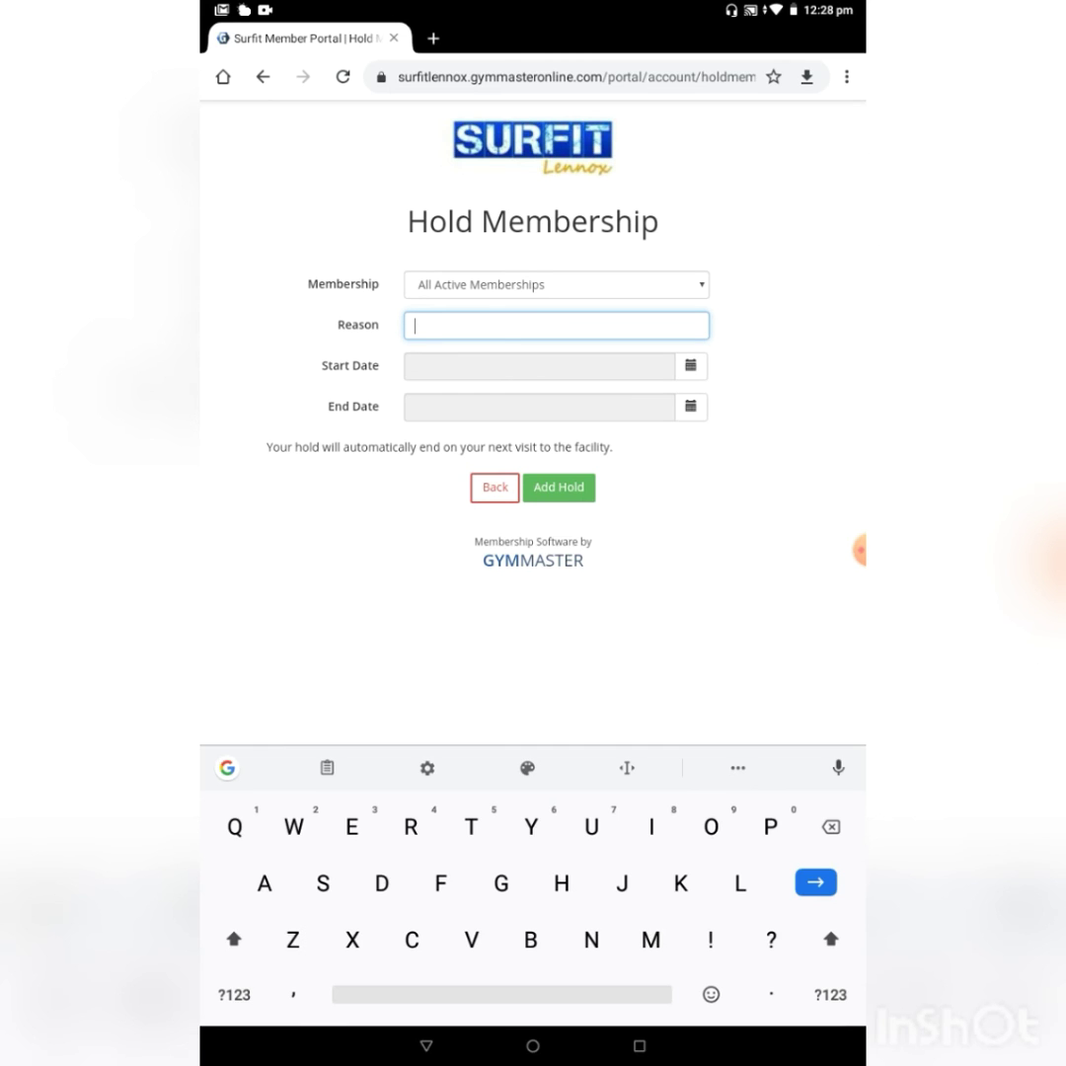
click(690, 365)
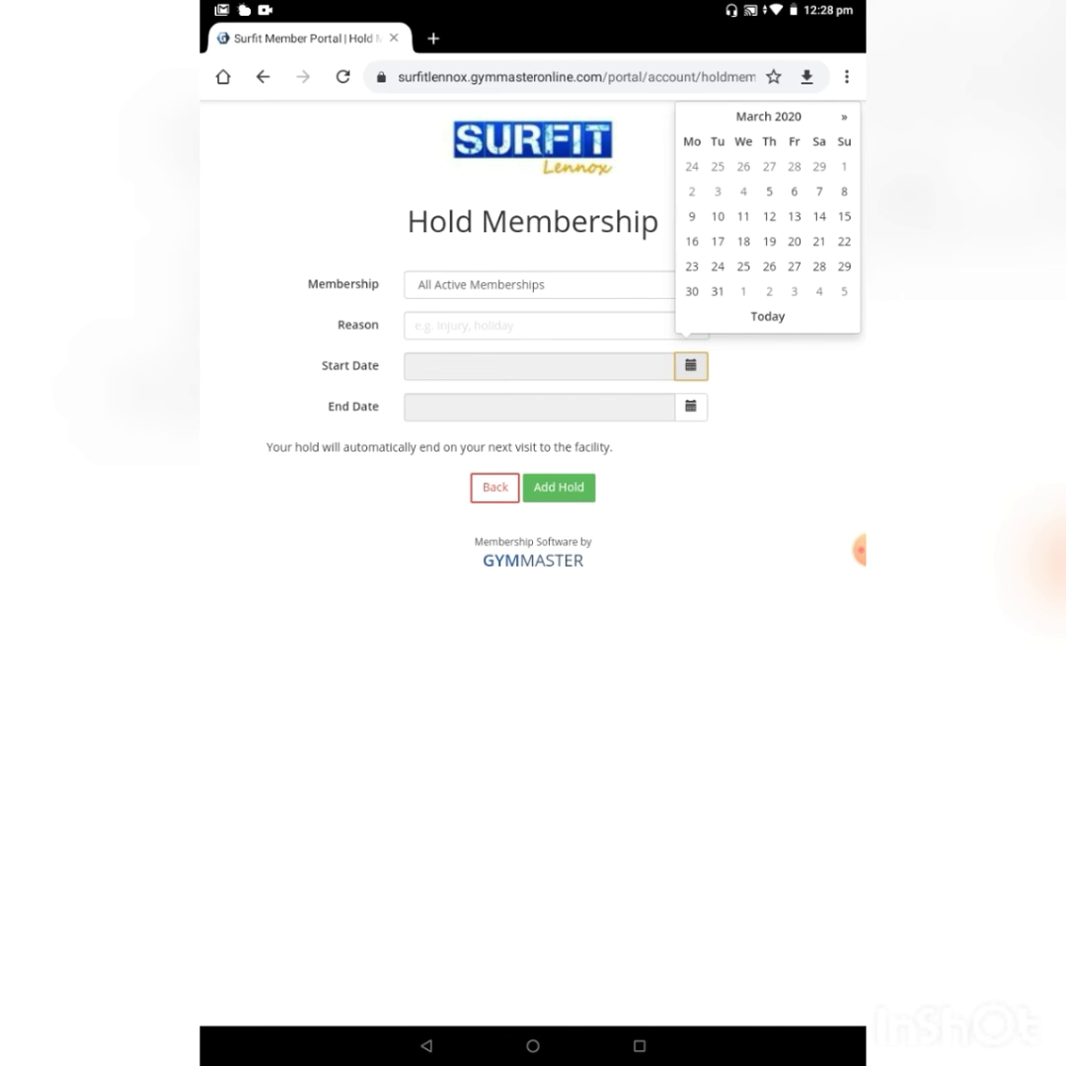
key(Escape)
click(495, 487)
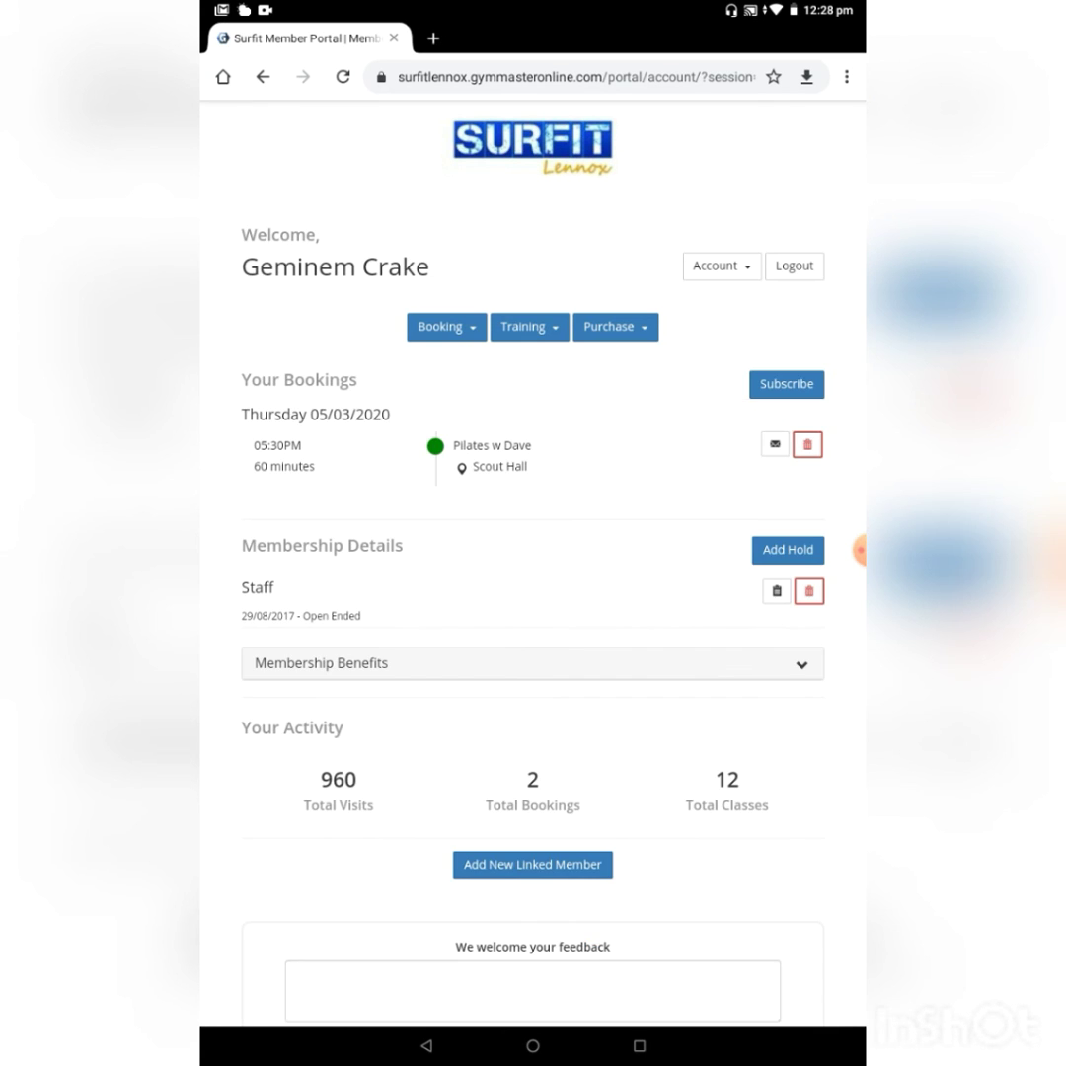
scroll(533, 593, down, 2)
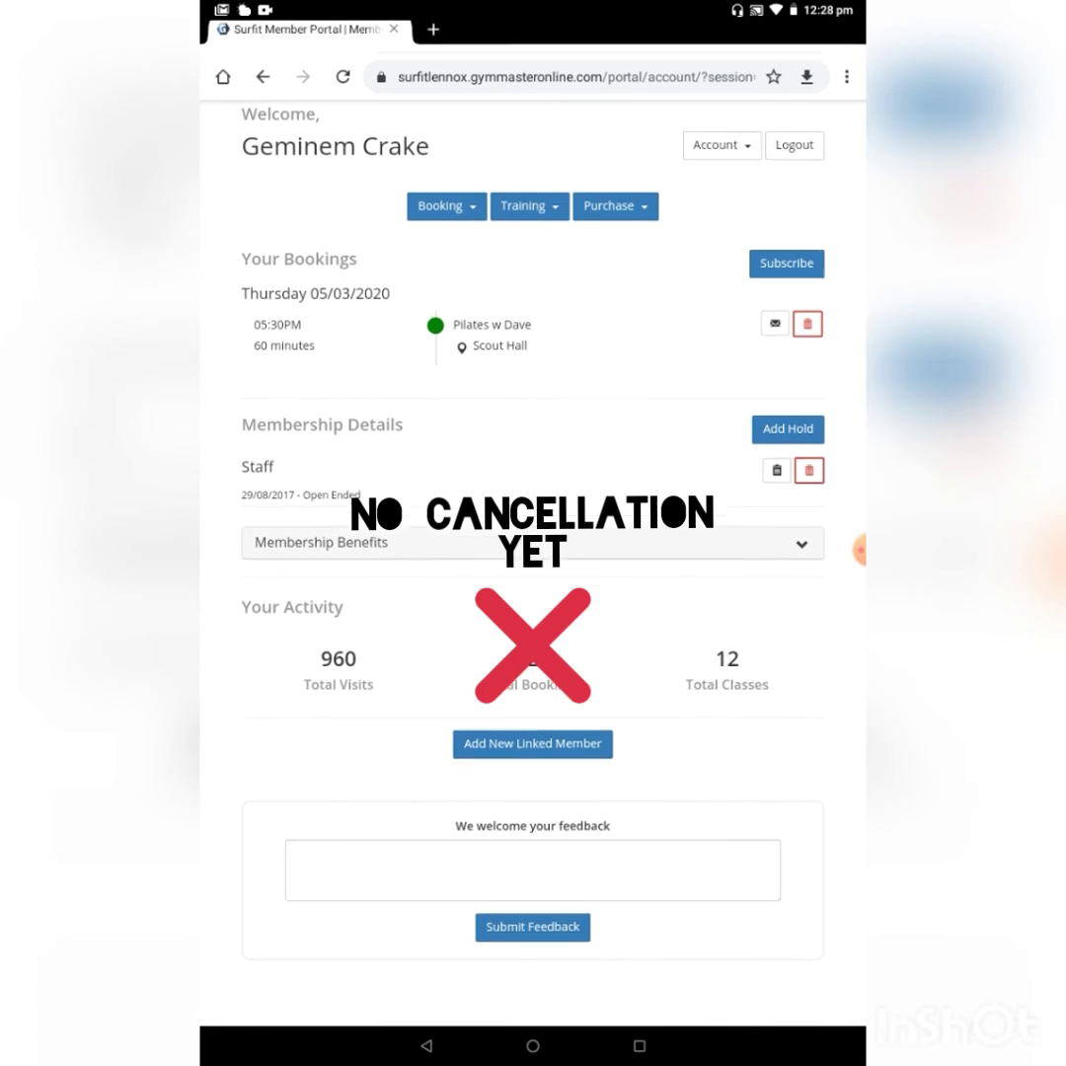
scroll(534, 593, down, 2)
scroll(533, 593, up, 3)
scroll(533, 553, up, 1)
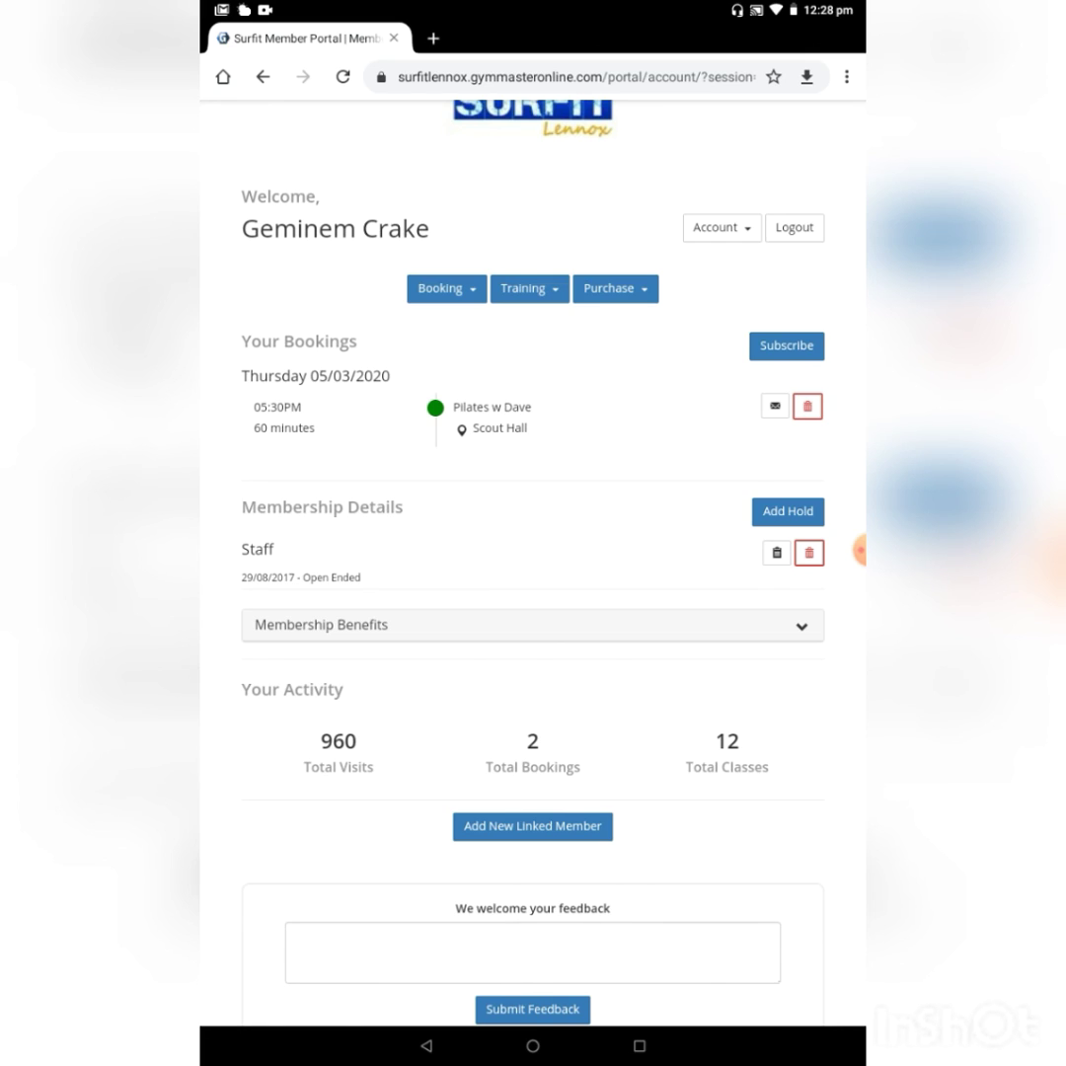
click(722, 227)
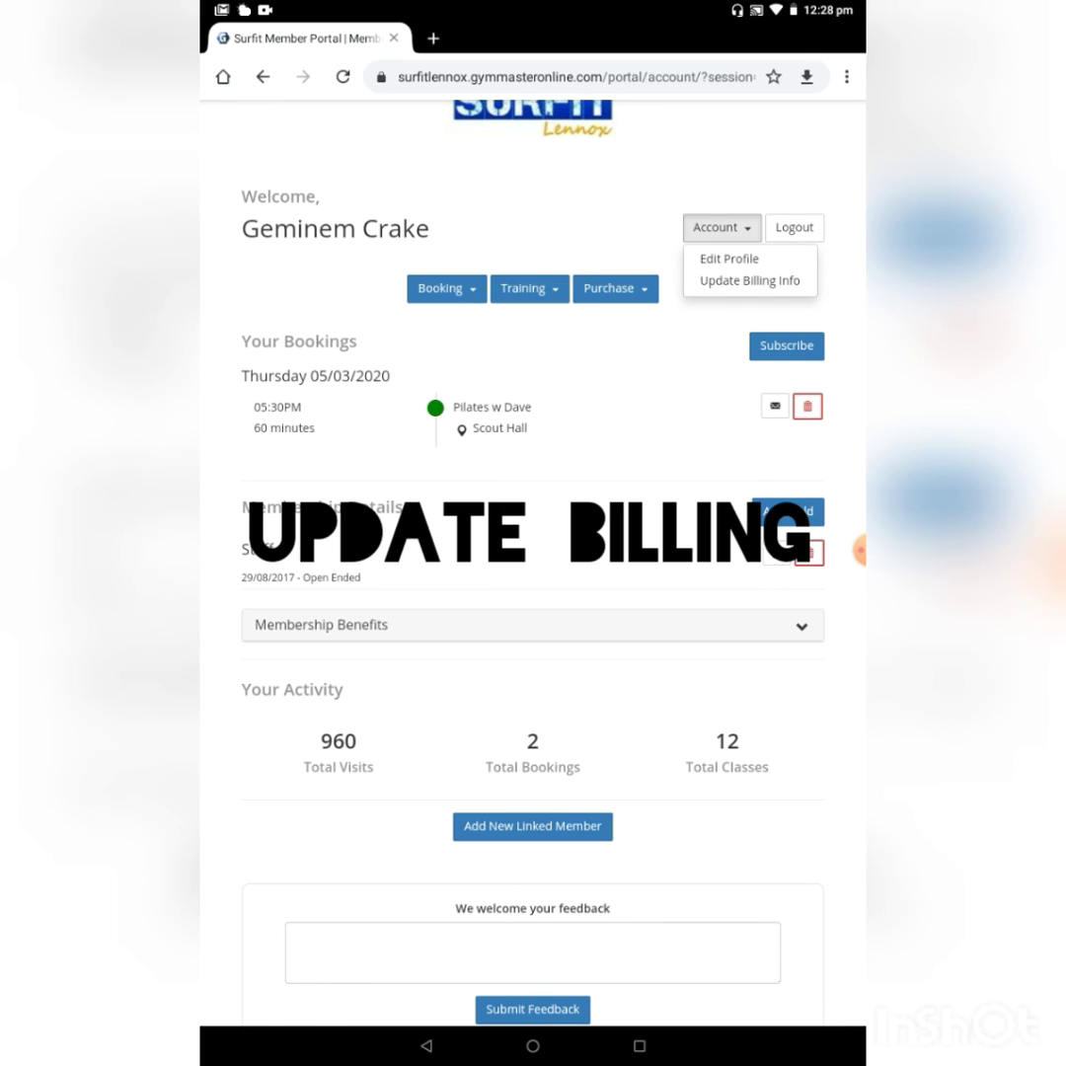
click(749, 280)
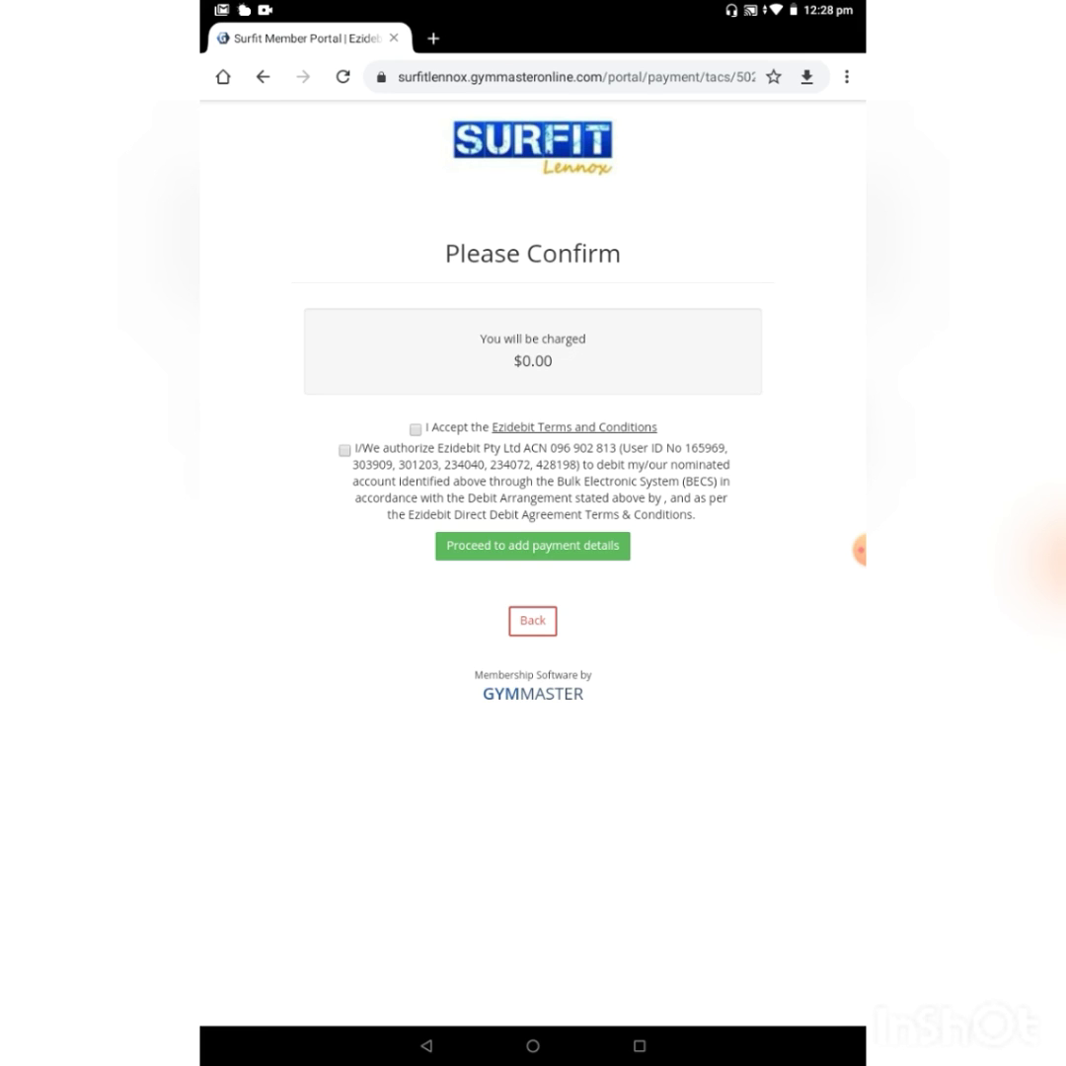
click(533, 620)
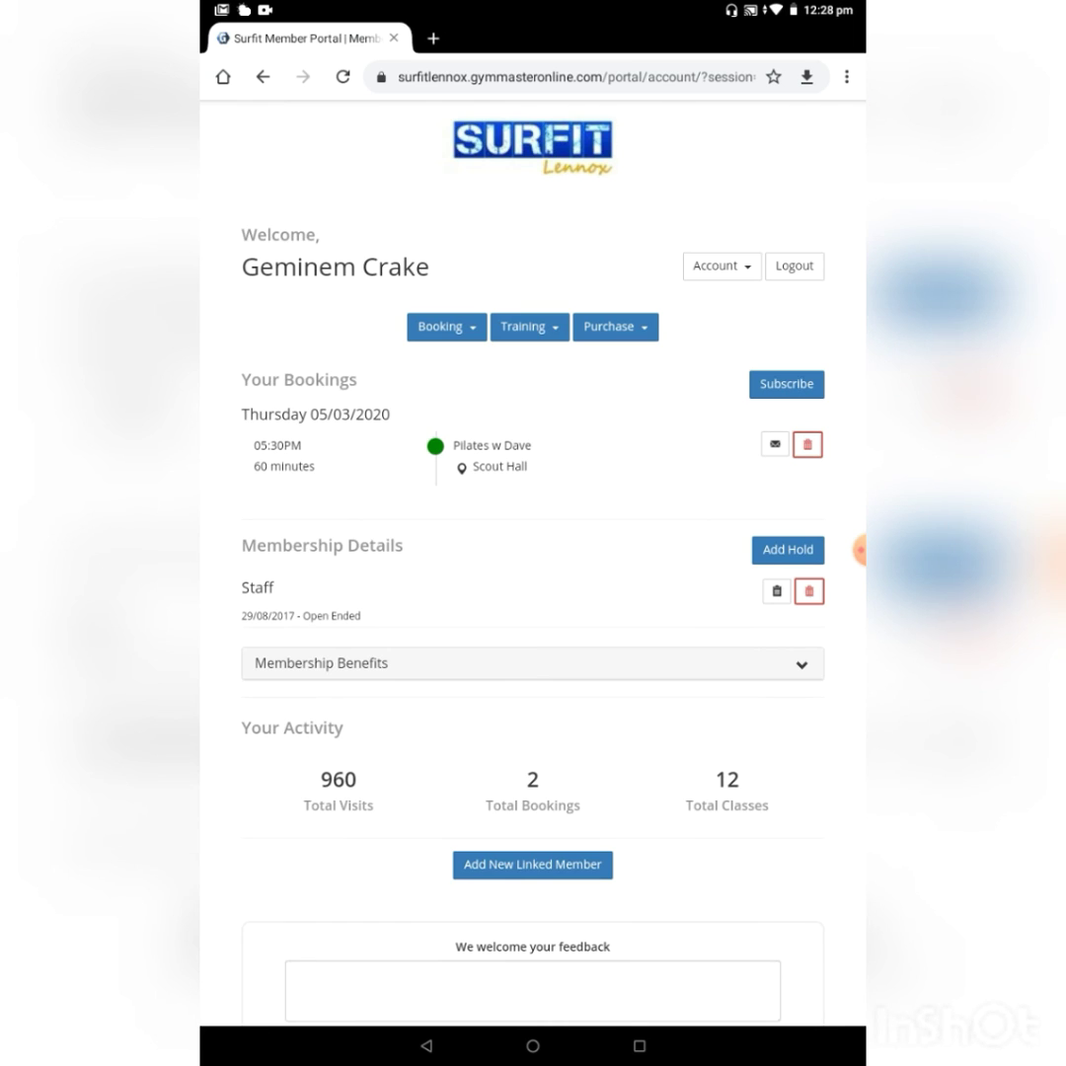
scroll(533, 592, down, 2)
scroll(533, 593, down, 2)
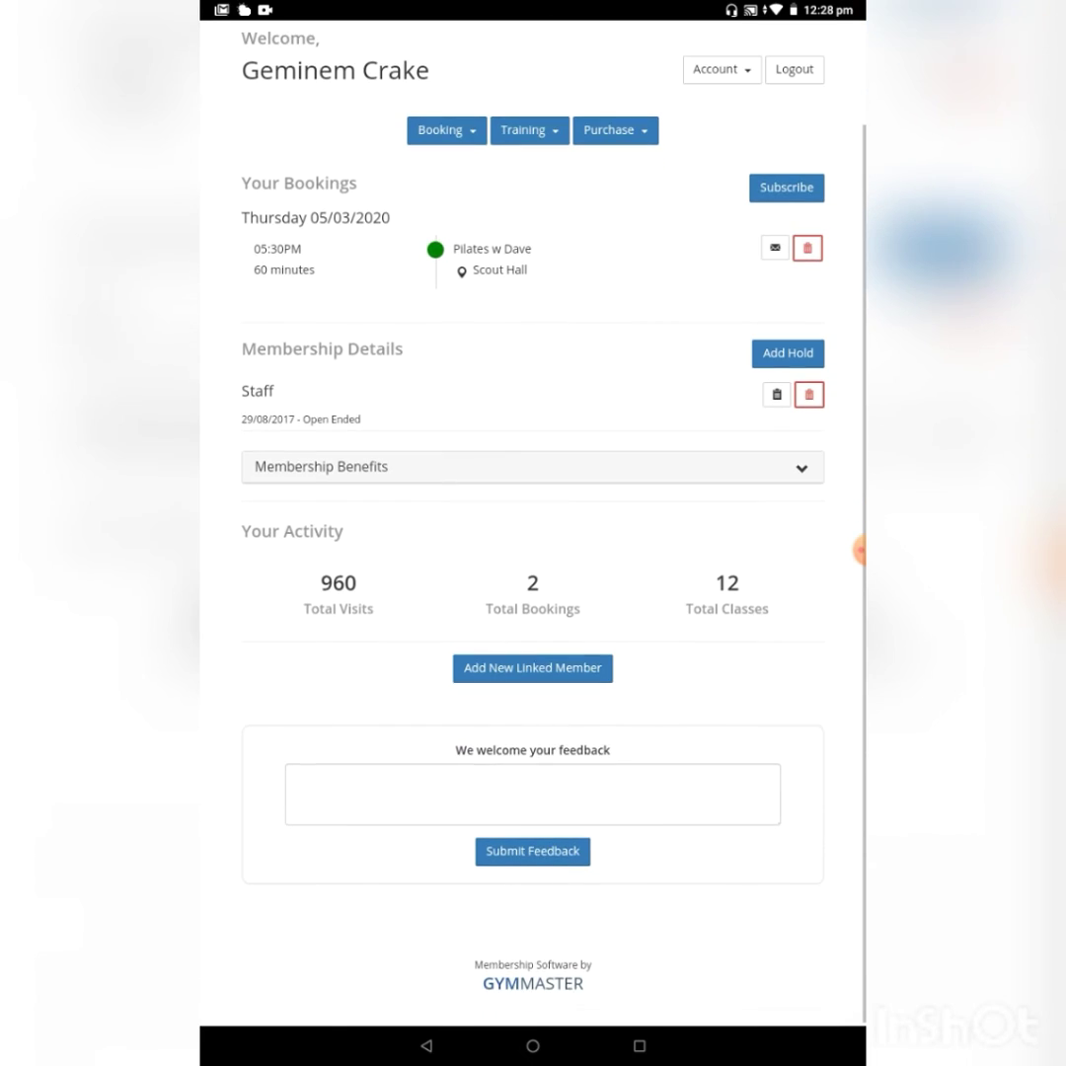
scroll(533, 592, up, 5)
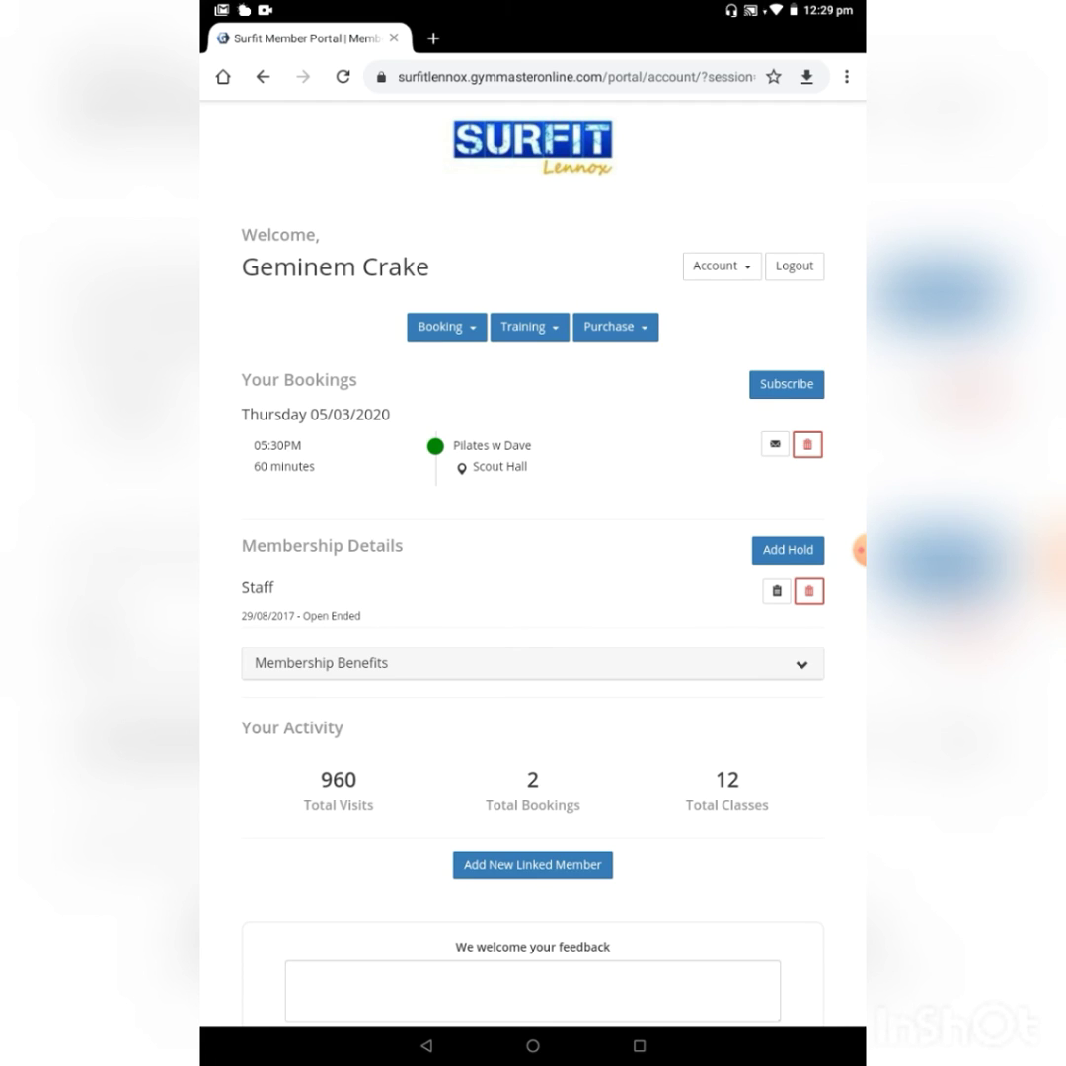
scroll(533, 592, down, 1)
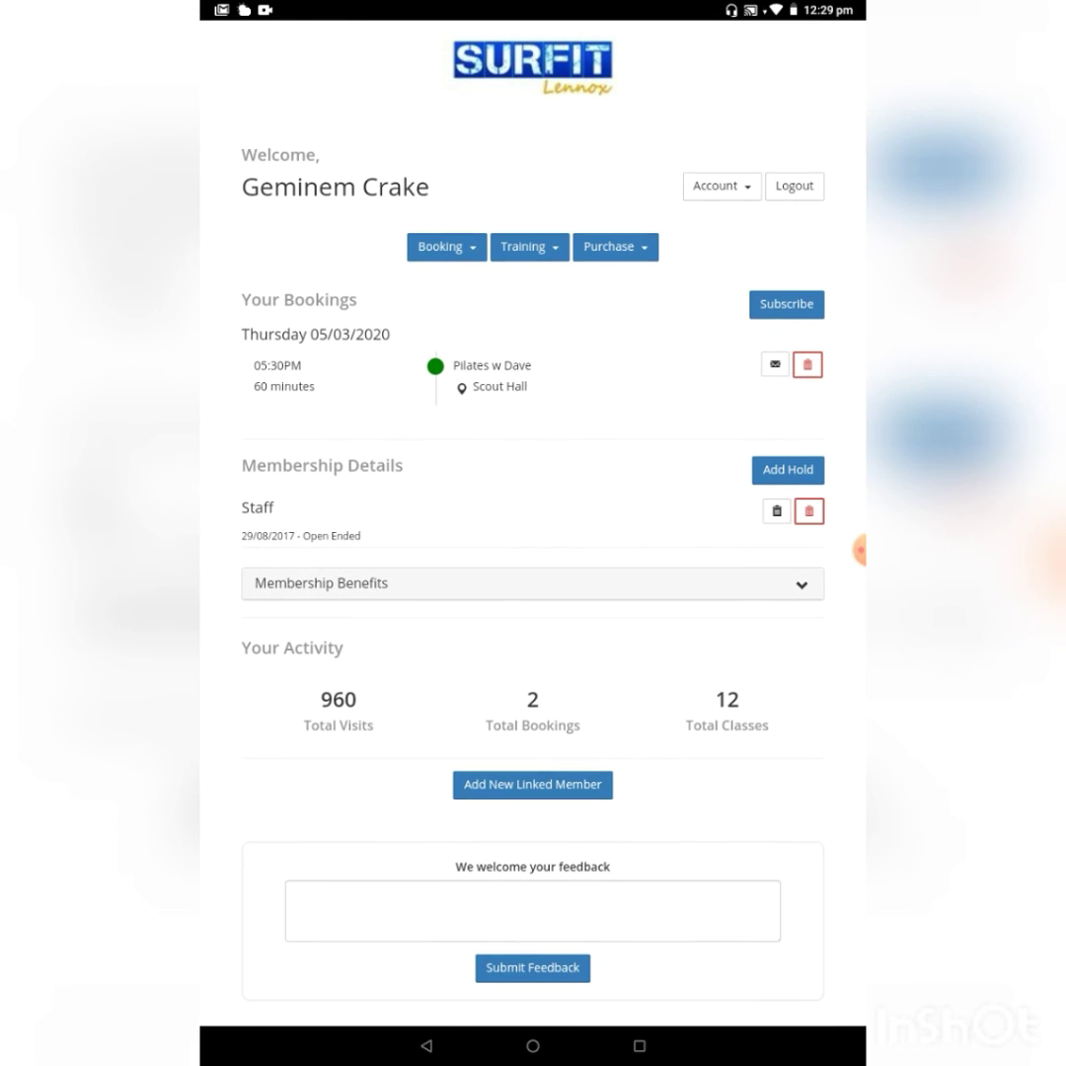